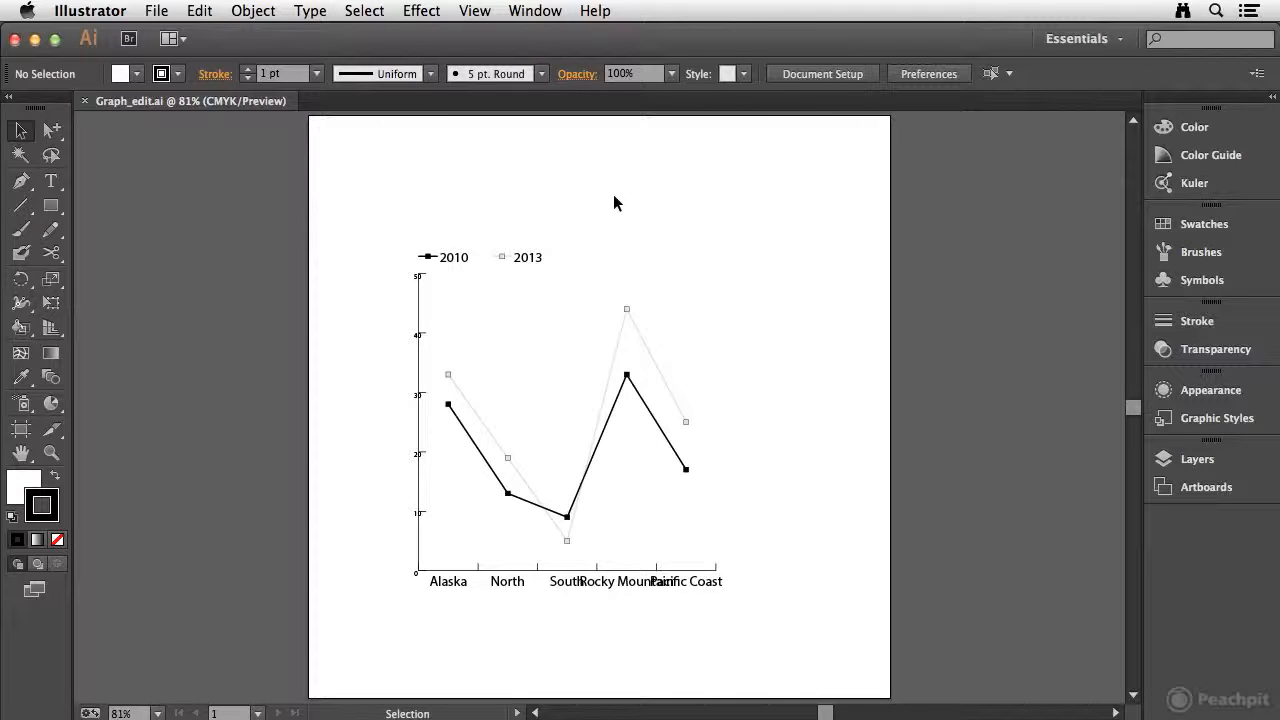
Open the line graph's data sheet and enlarge its window to show more rows beside the graph
click(465, 445)
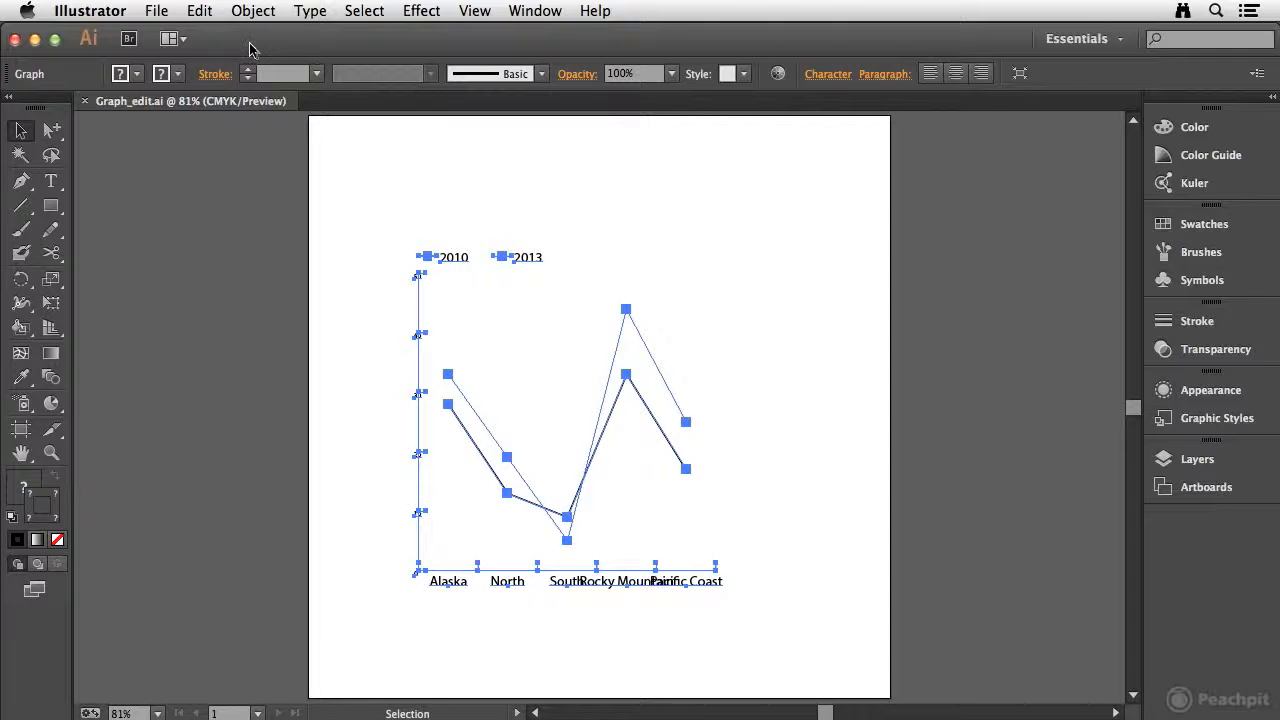
click(245, 14)
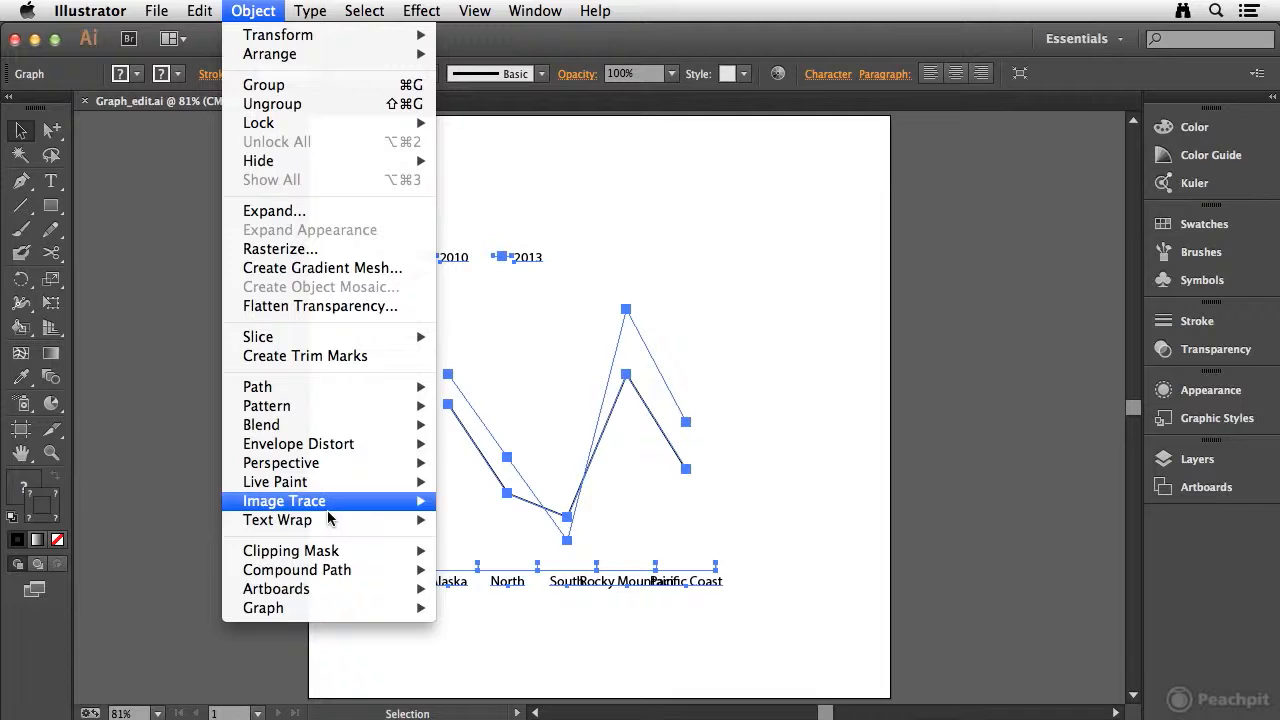
mouse_move(305, 612)
click(498, 628)
drag(703, 178, 807, 142)
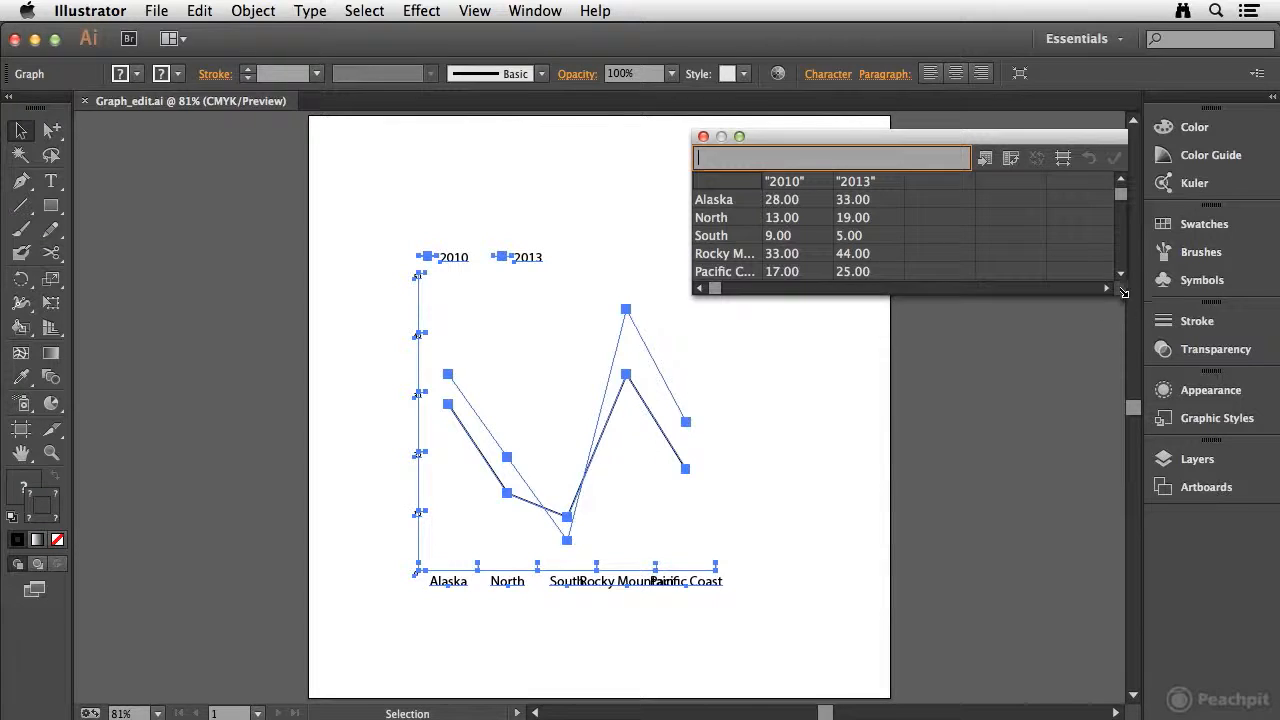
drag(1123, 288, 1124, 364)
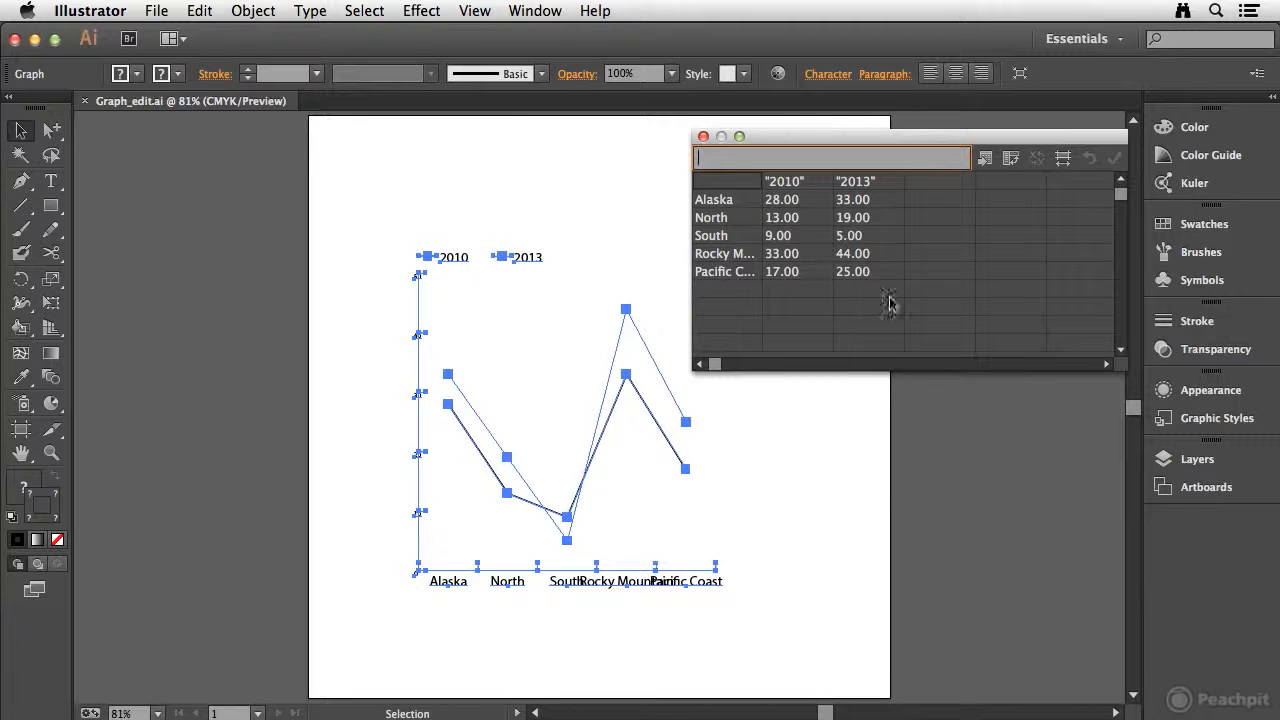
Rename the graph's 2010 data series to "2011", keeping the quotation marks, and apply the change
click(785, 186)
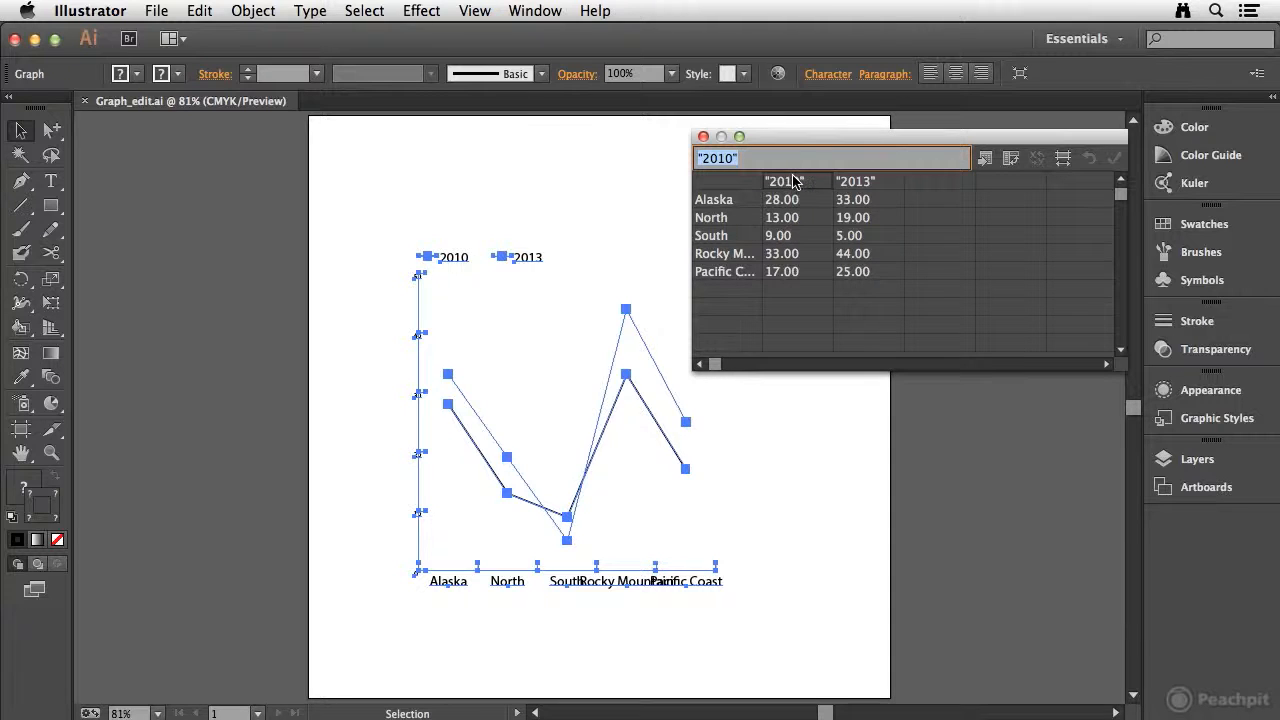
text("2)
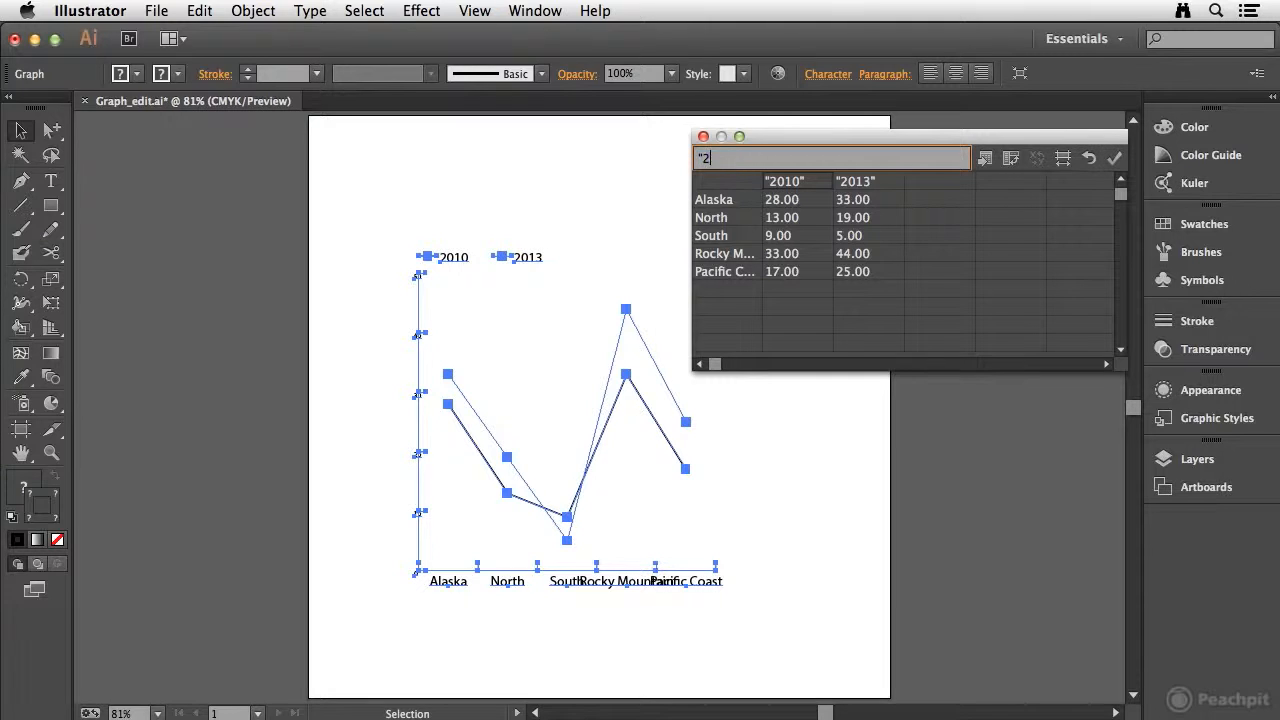
text(011")
click(1114, 158)
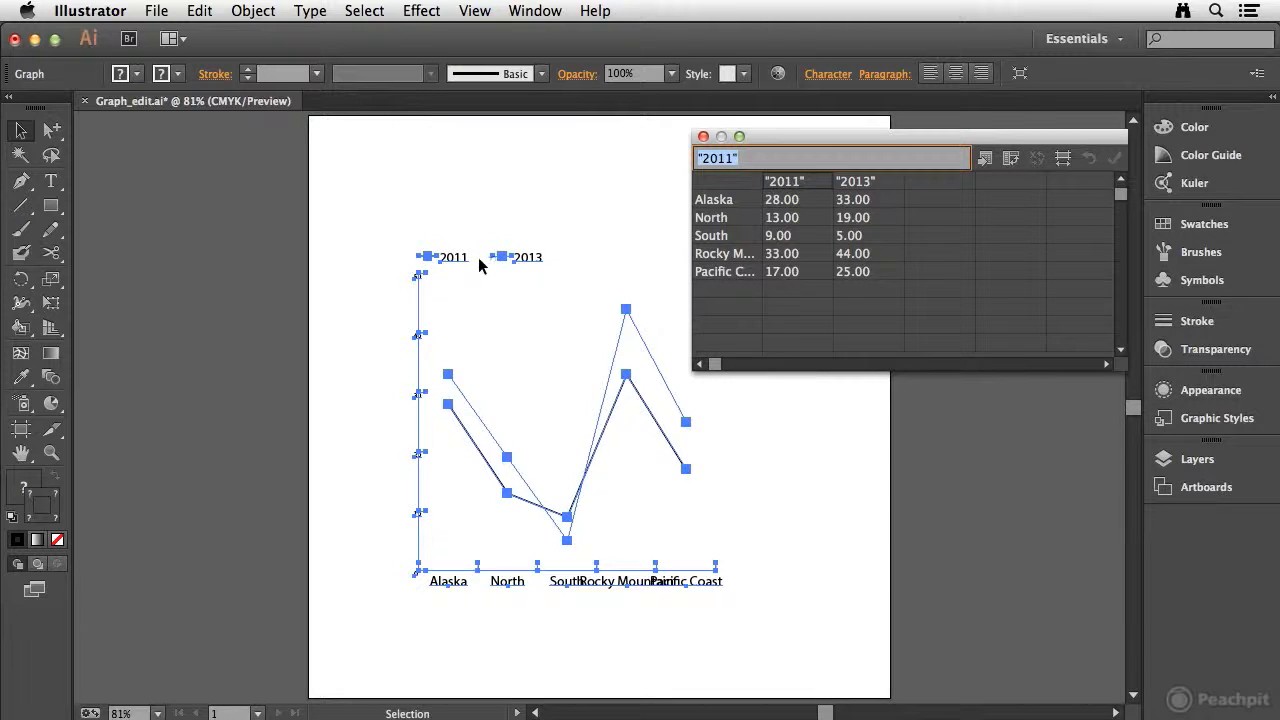
Set the 2013 value for South to 15, apply it to the graph and close the data sheet
click(880, 238)
text(15)
key(Tab)
click(1114, 160)
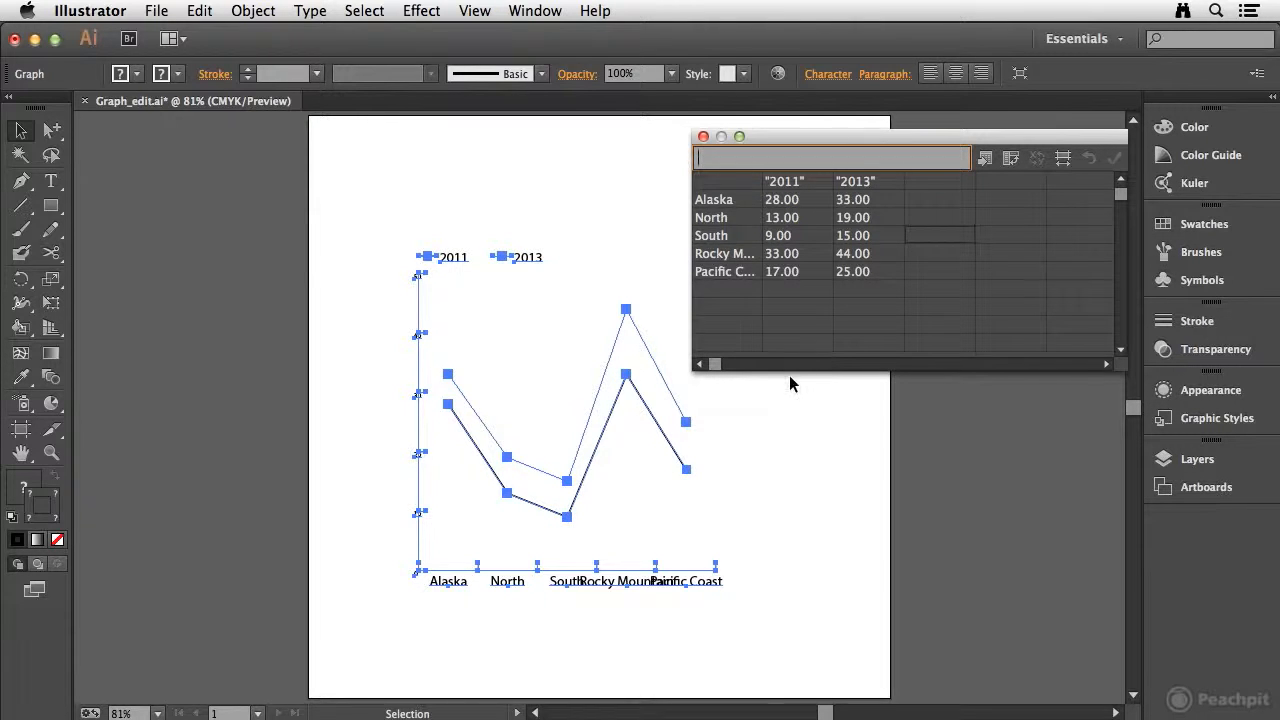
click(702, 137)
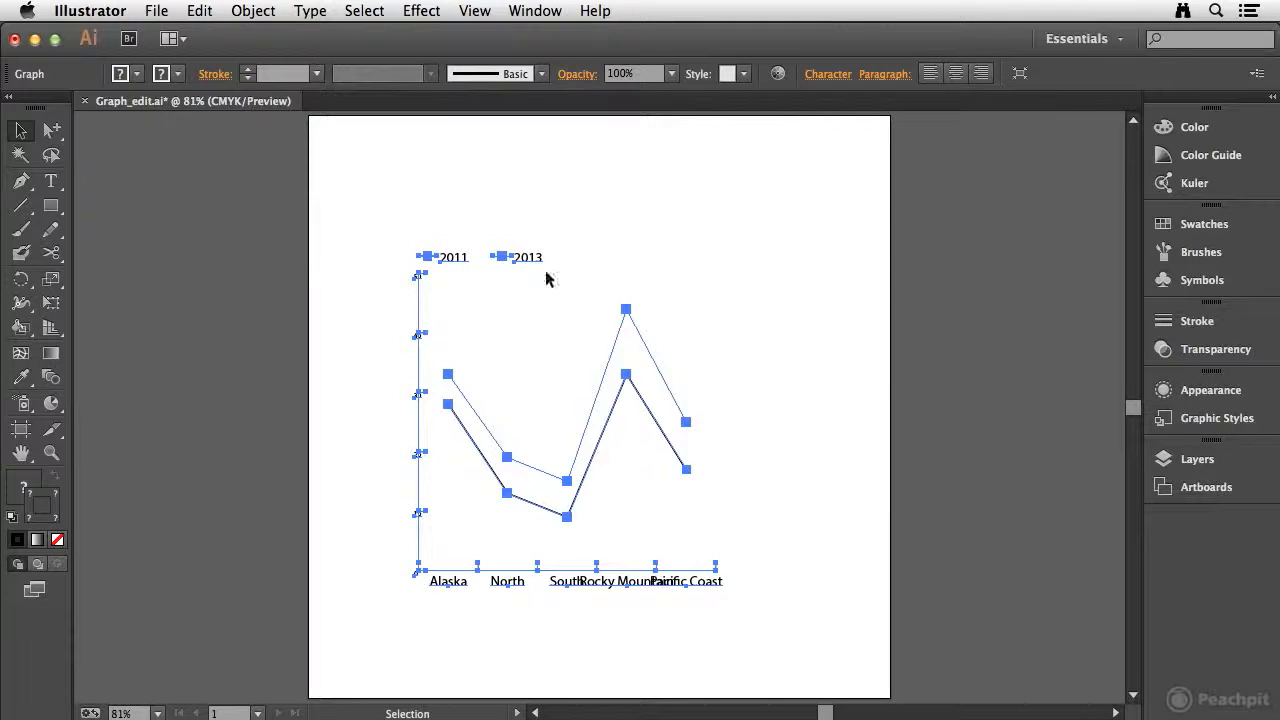
Change the line graph to the Column graph type and deselect it
click(252, 11)
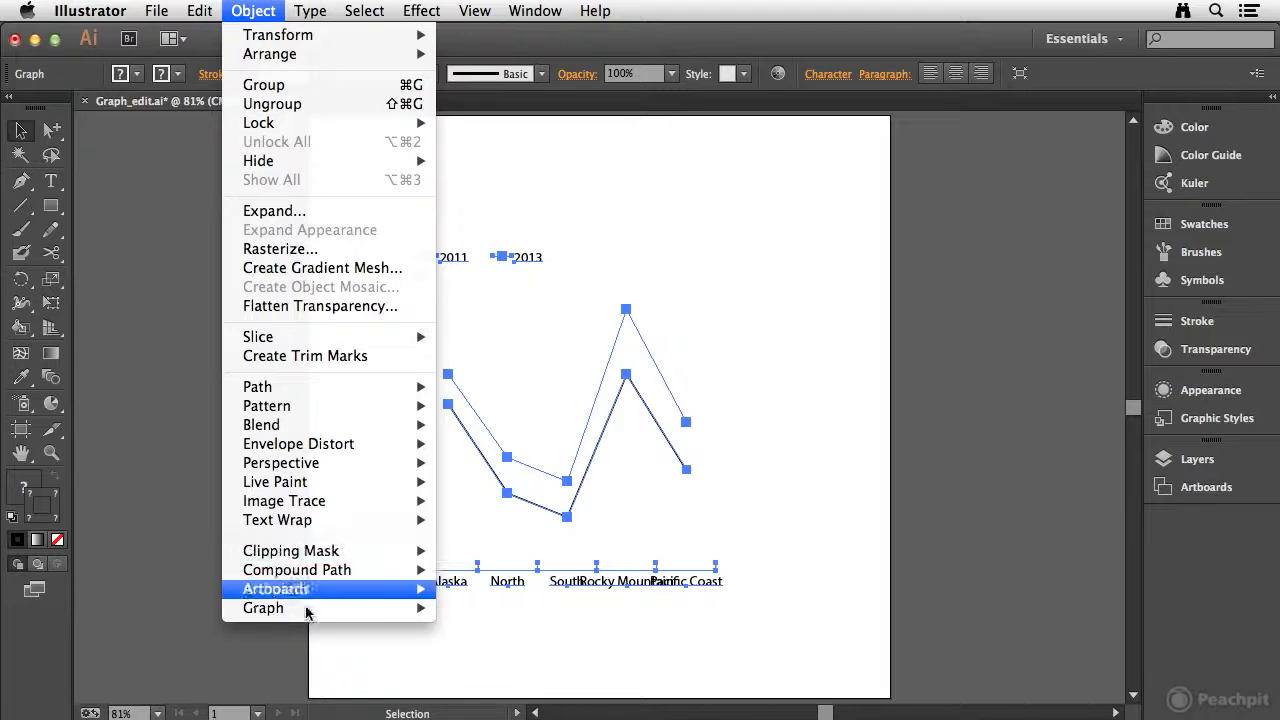
mouse_move(303, 612)
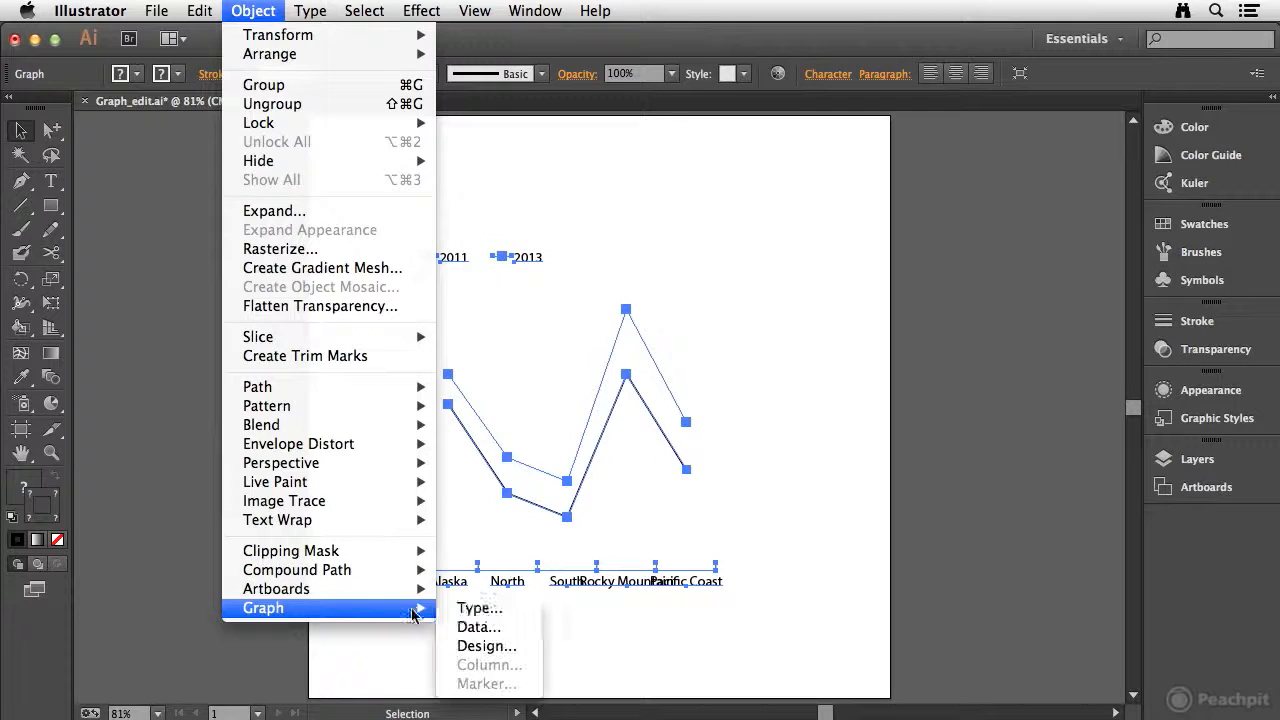
click(488, 608)
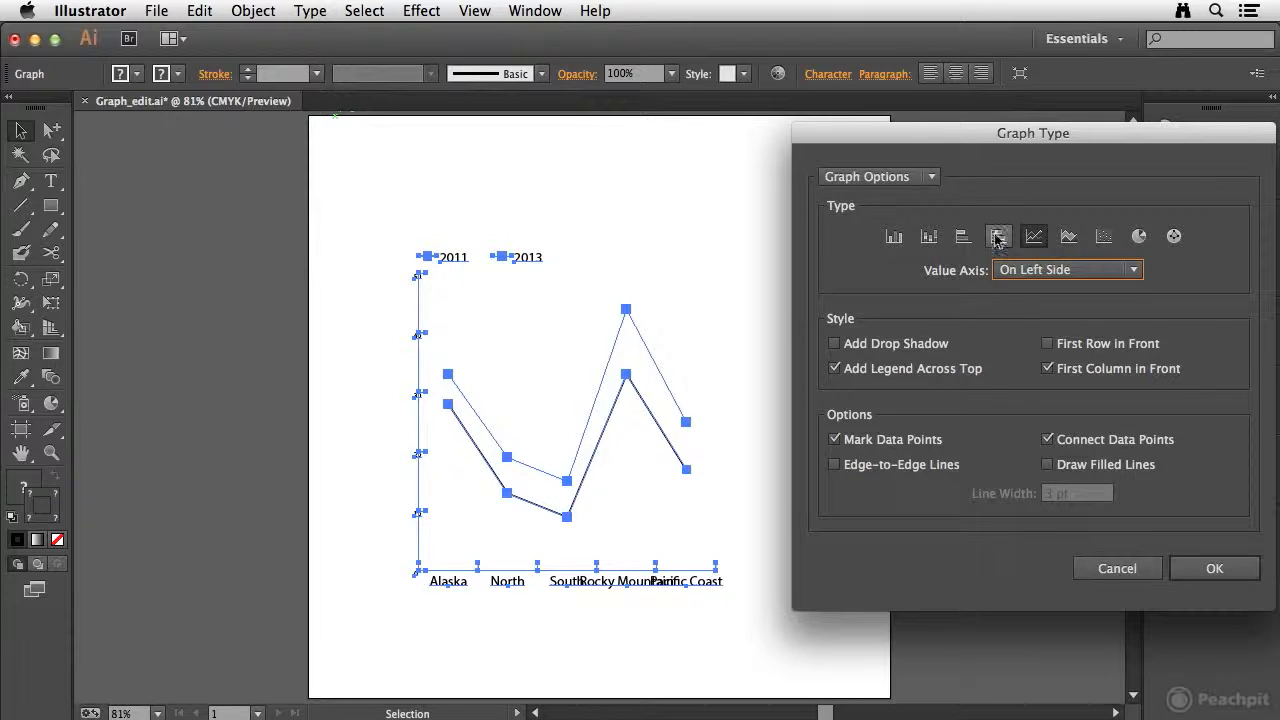
click(894, 238)
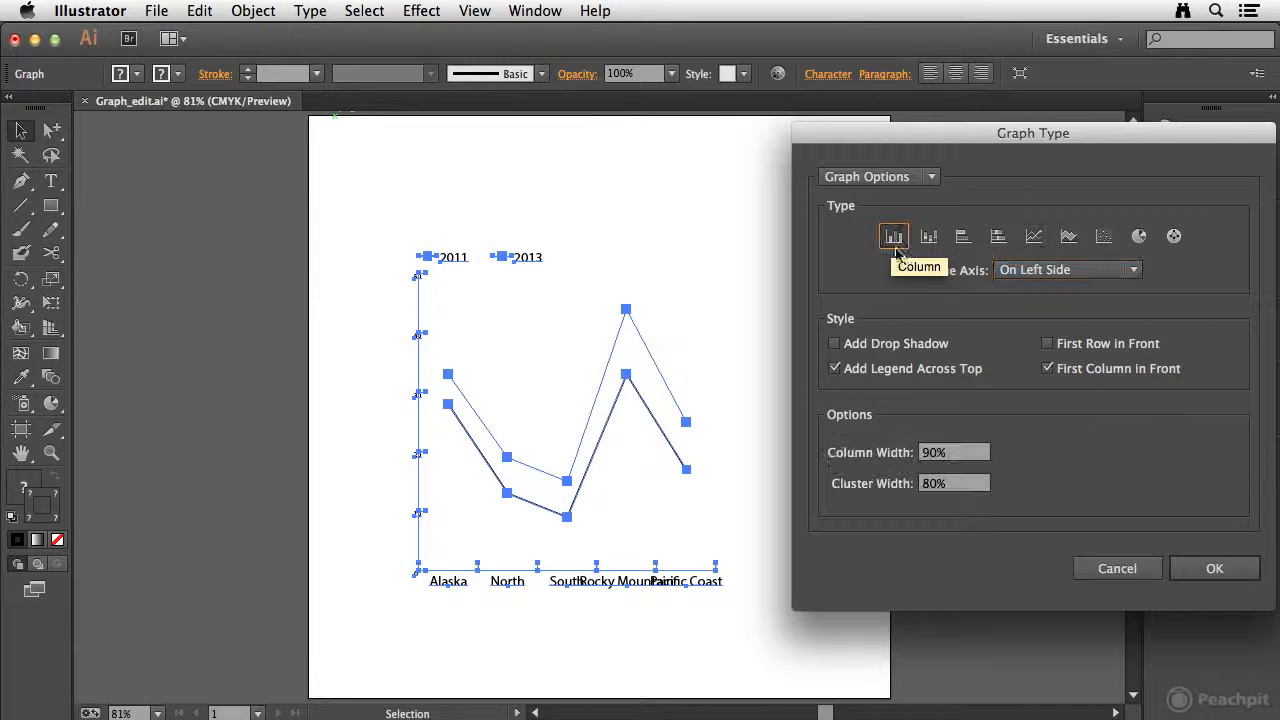
click(1215, 569)
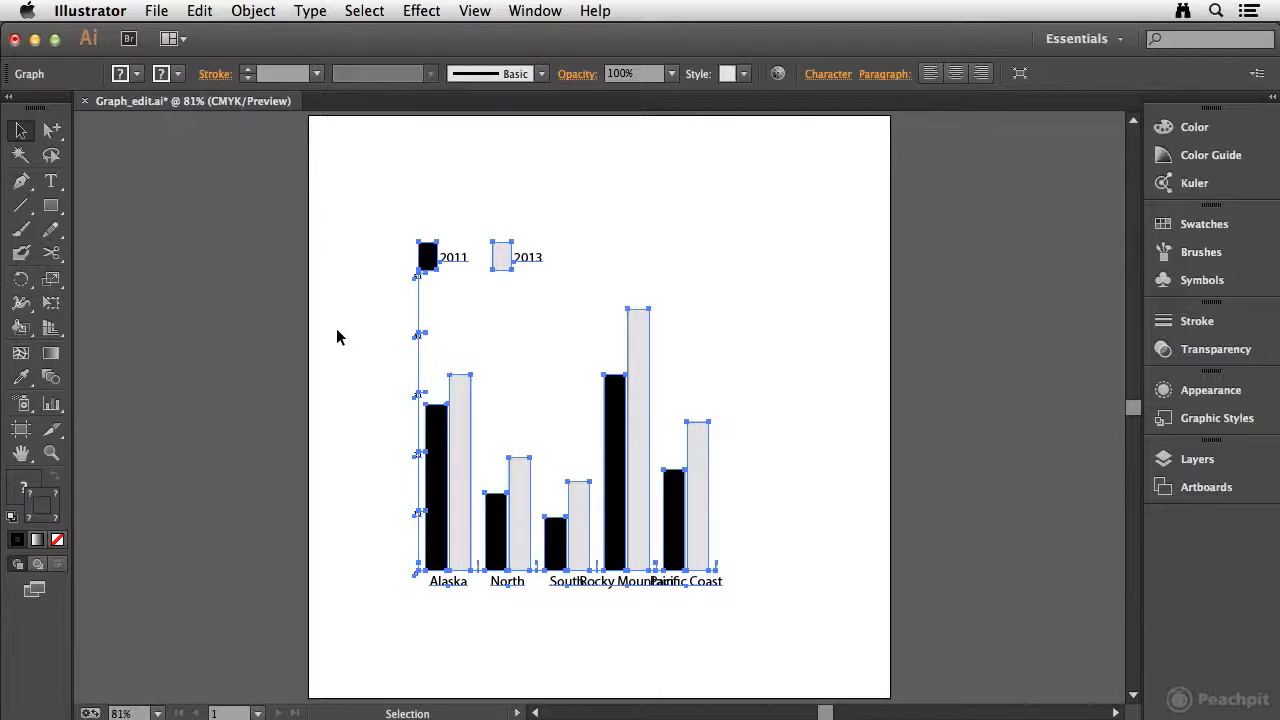
click(251, 401)
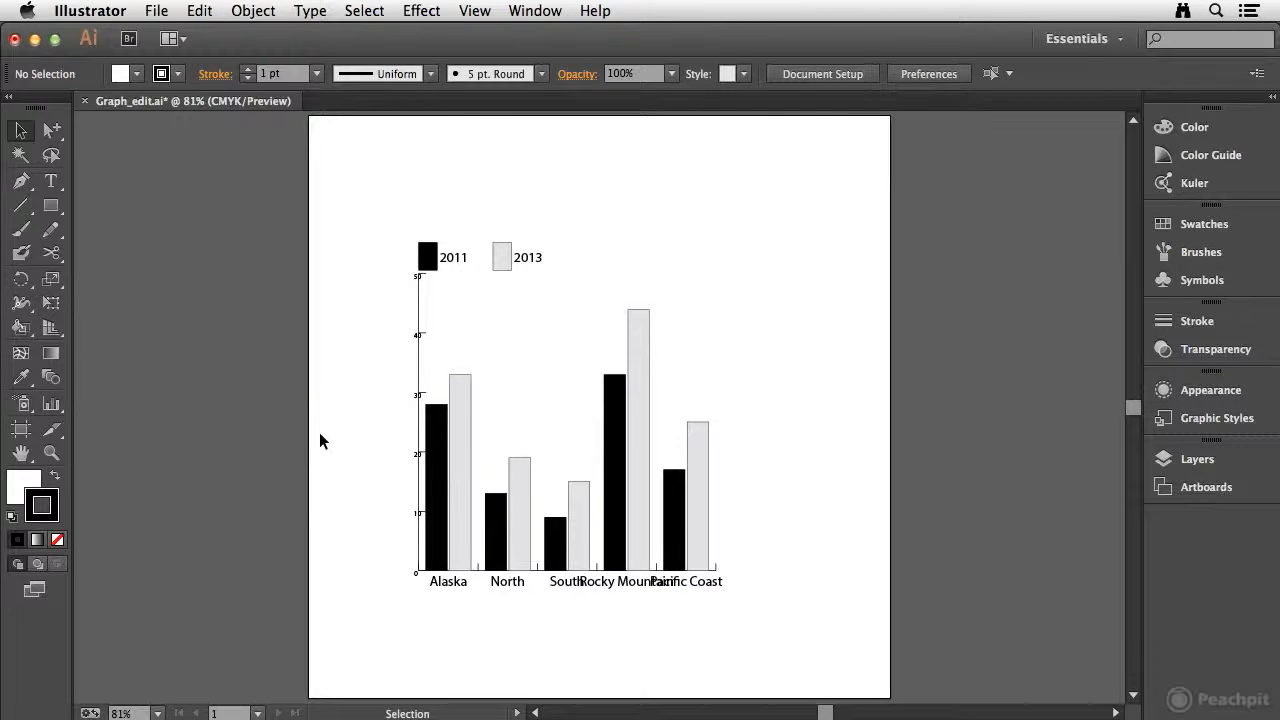
Select all the region labels under the graph with Group Selection and set their font size to 15 pt
click(47, 138)
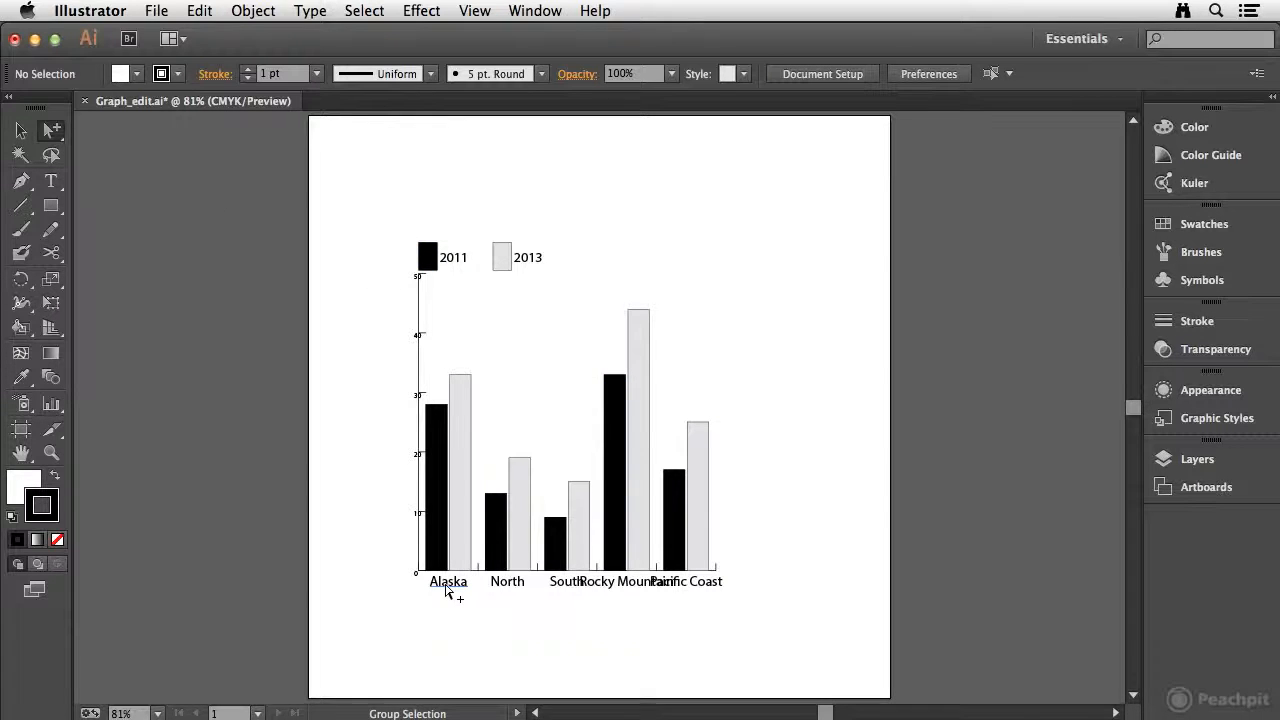
click(449, 590)
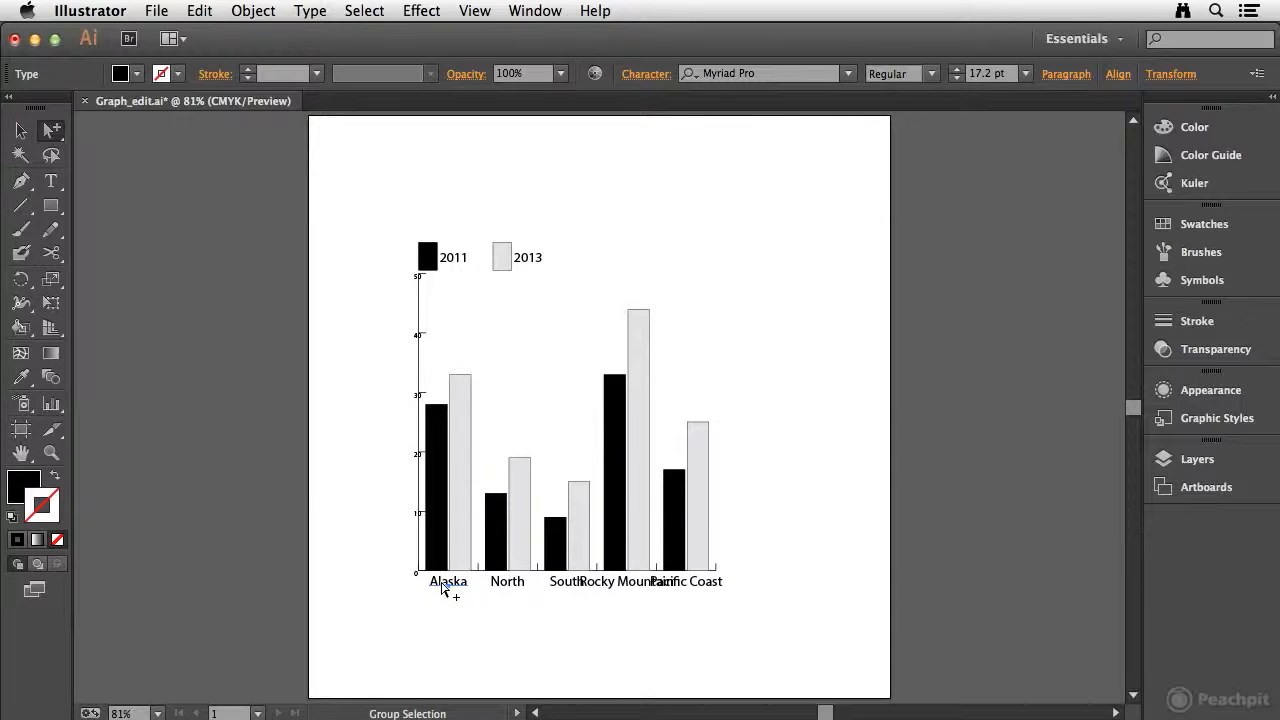
click(447, 595)
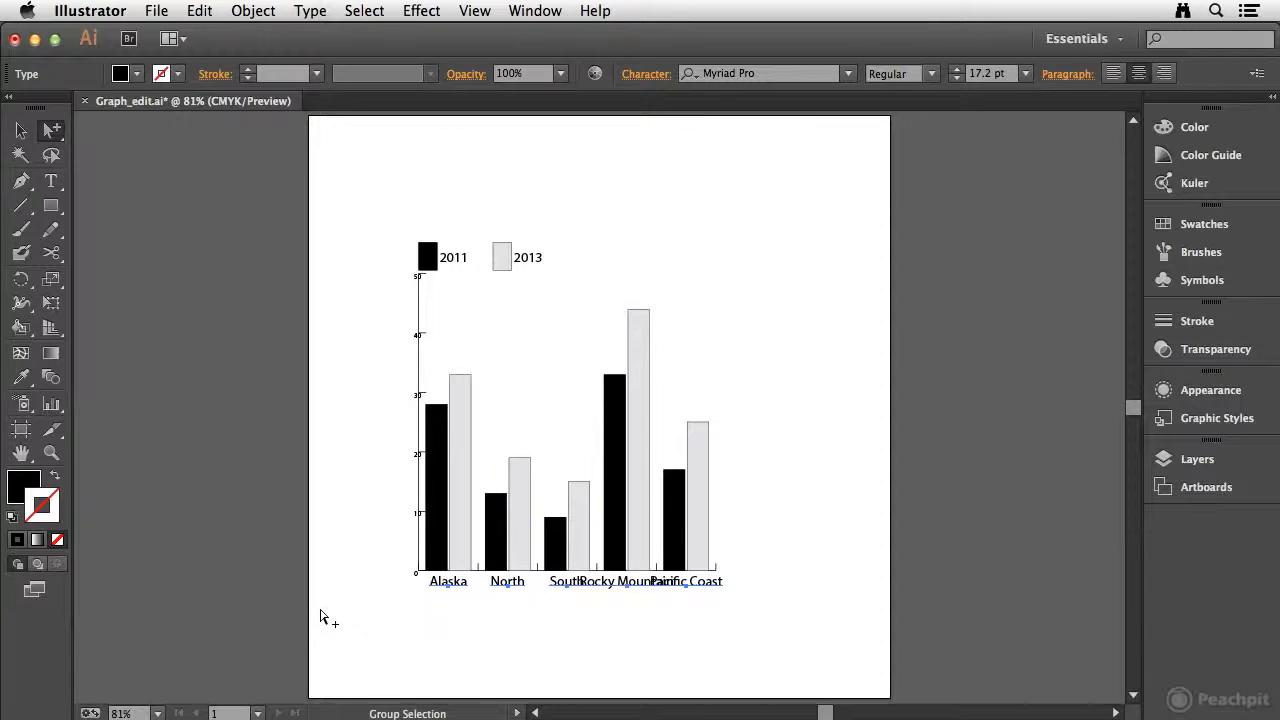
click(642, 81)
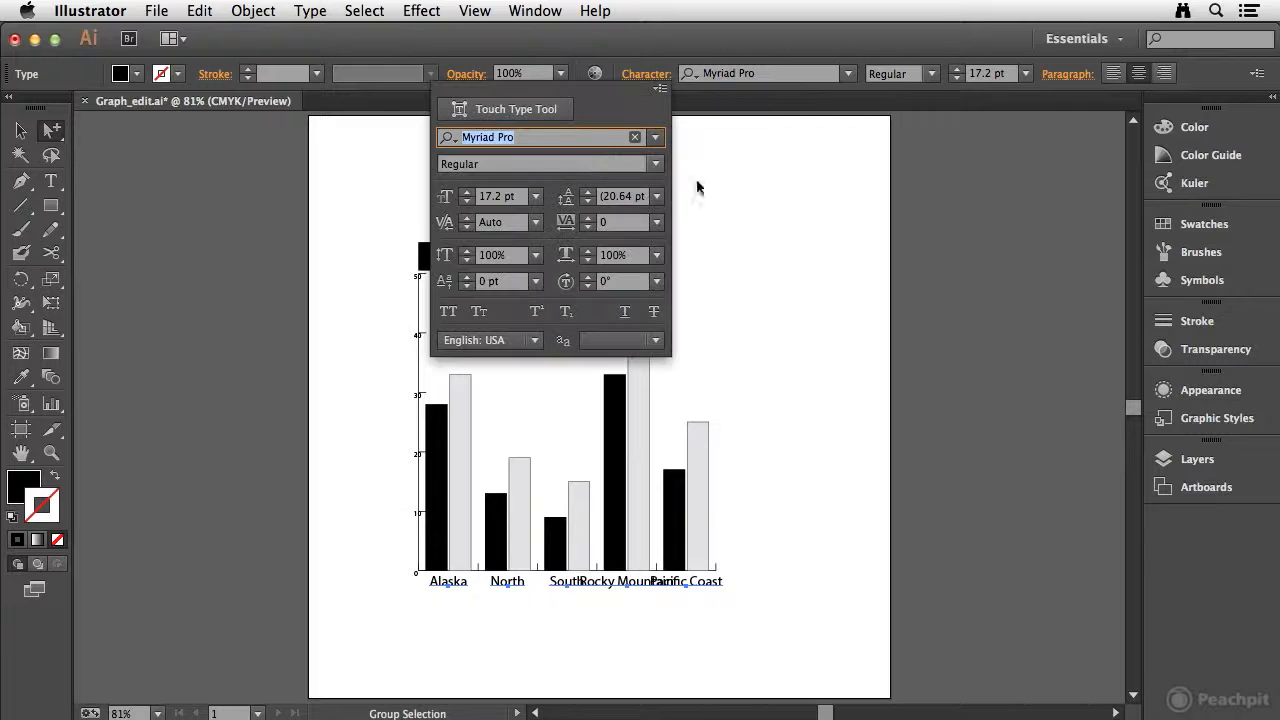
click(467, 204)
click(467, 204)
click(467, 204)
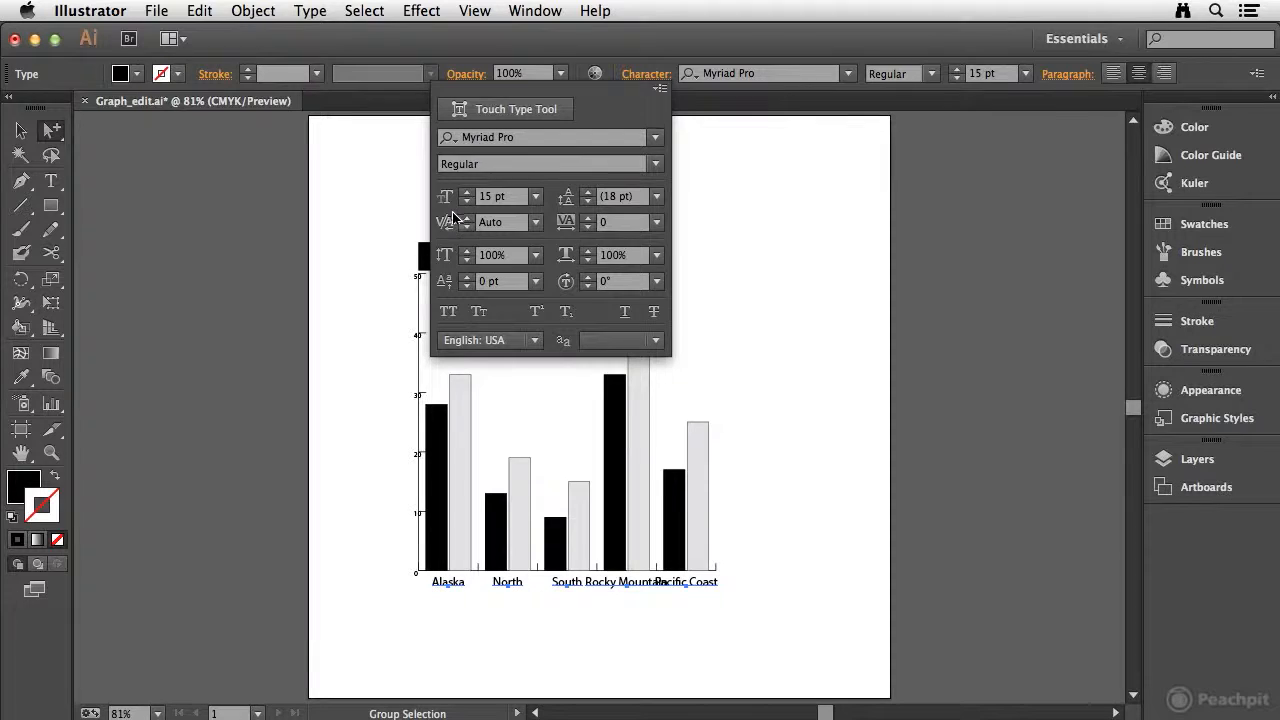
click(766, 284)
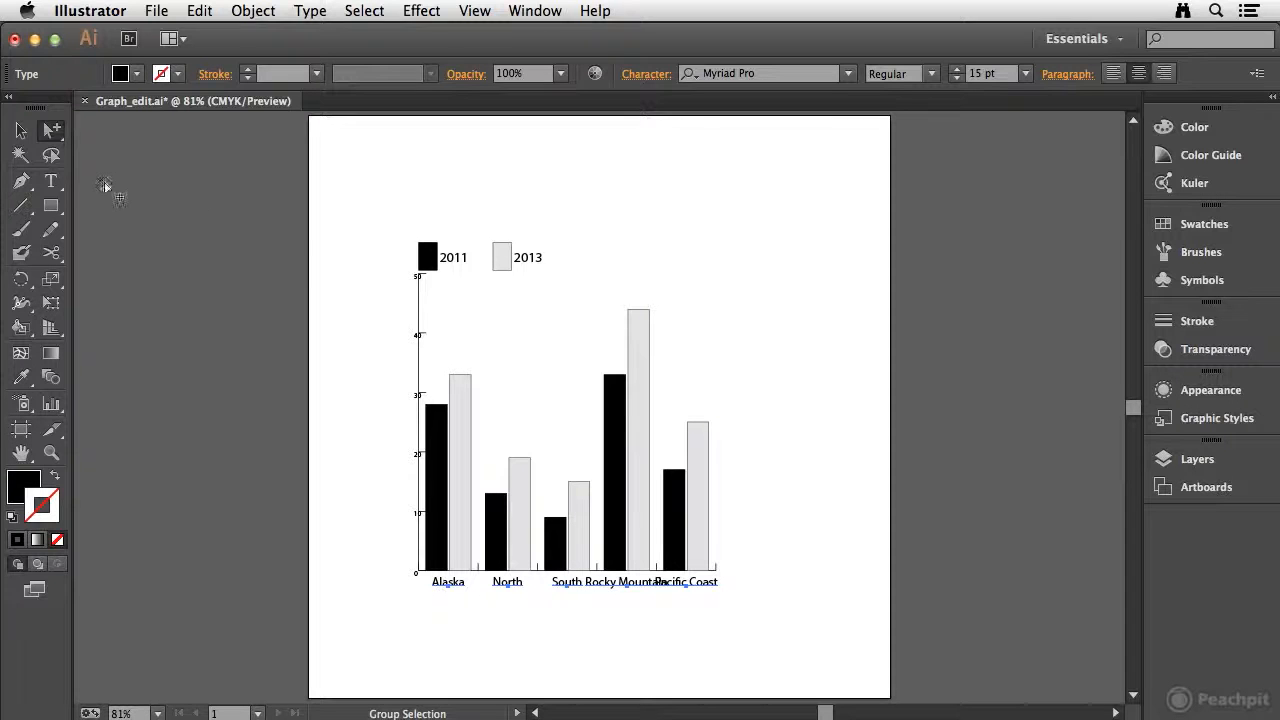
Break the Rocky Mountain and Pacific Coast labels onto two lines each, leaving nothing selected
click(51, 181)
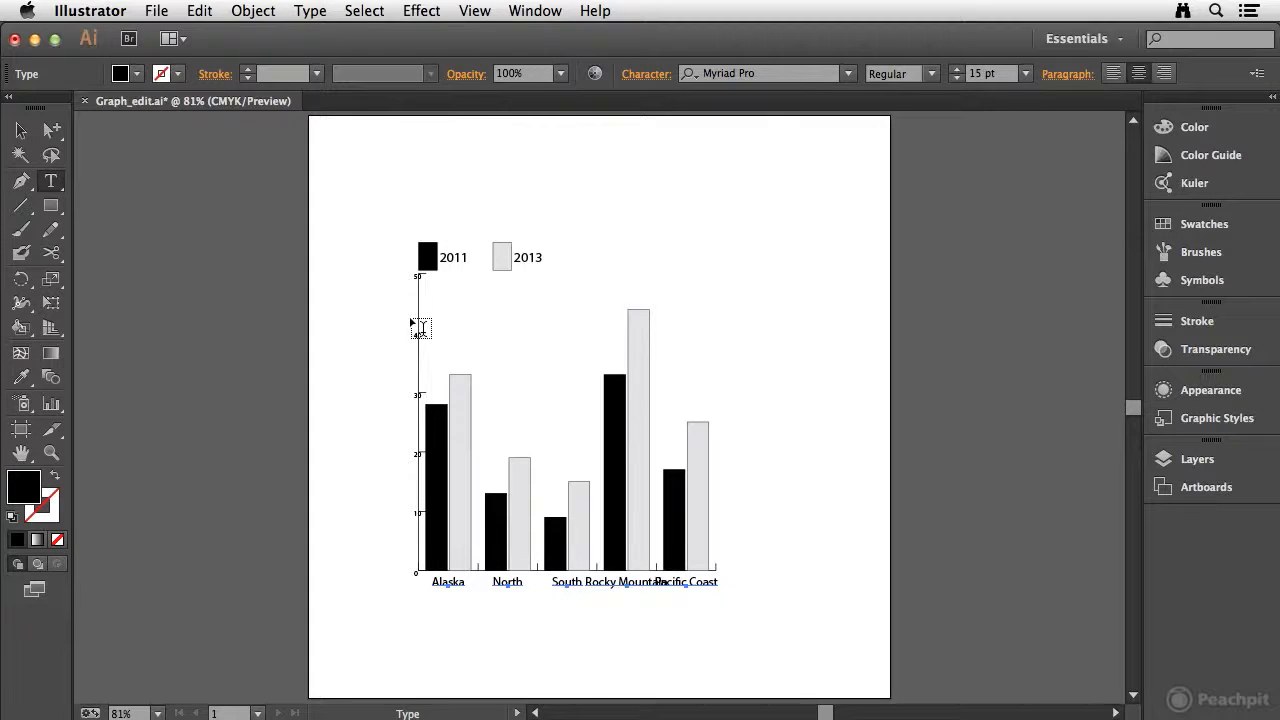
click(622, 580)
click(622, 579)
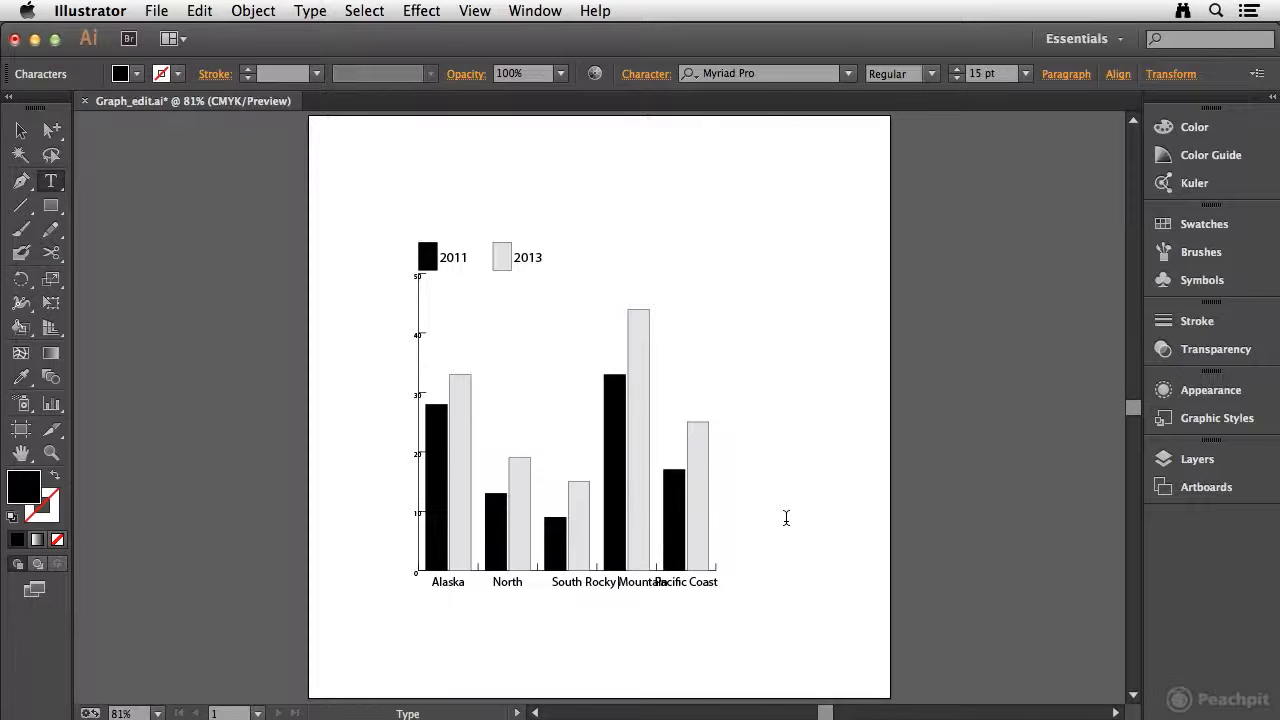
key(Return)
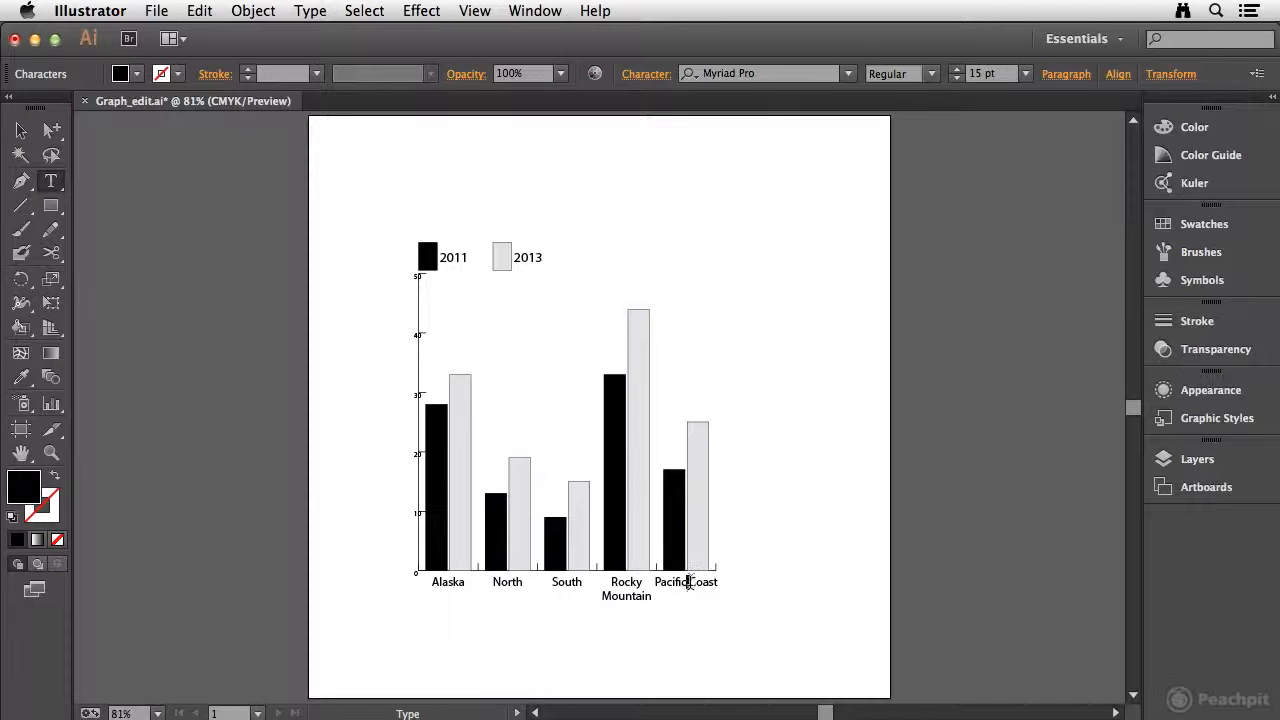
key(Return)
click(51, 130)
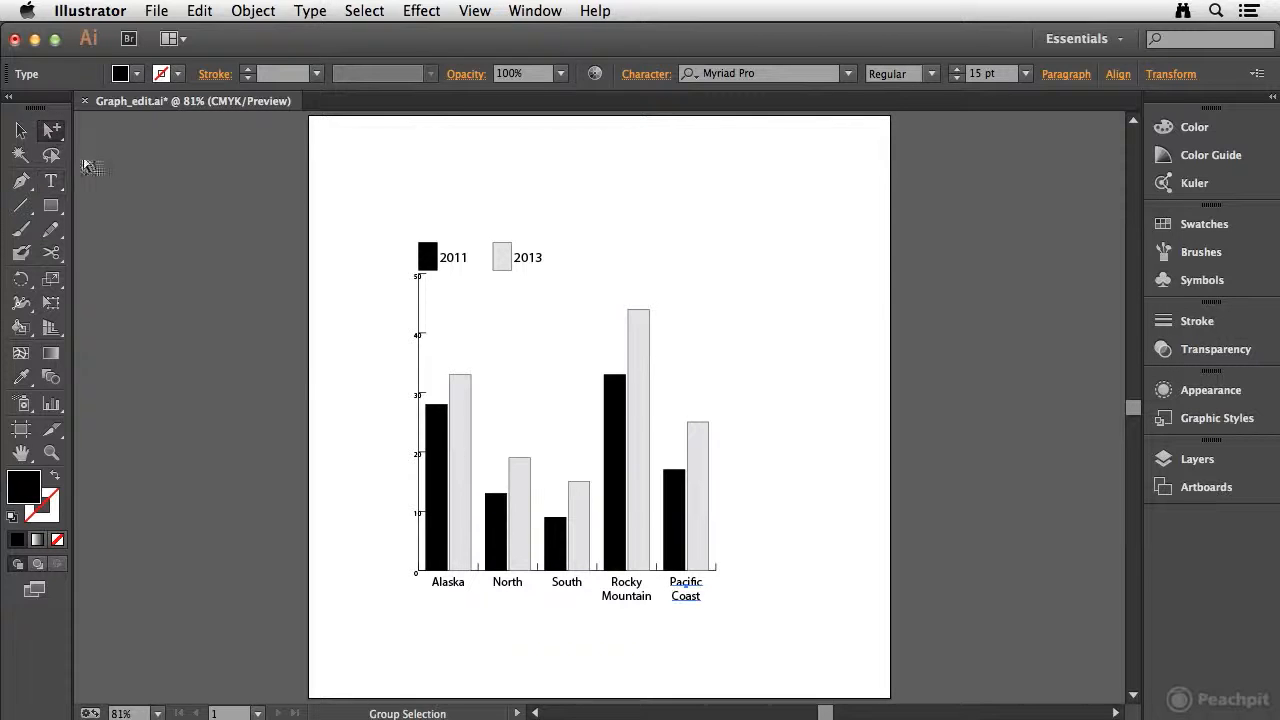
click(659, 252)
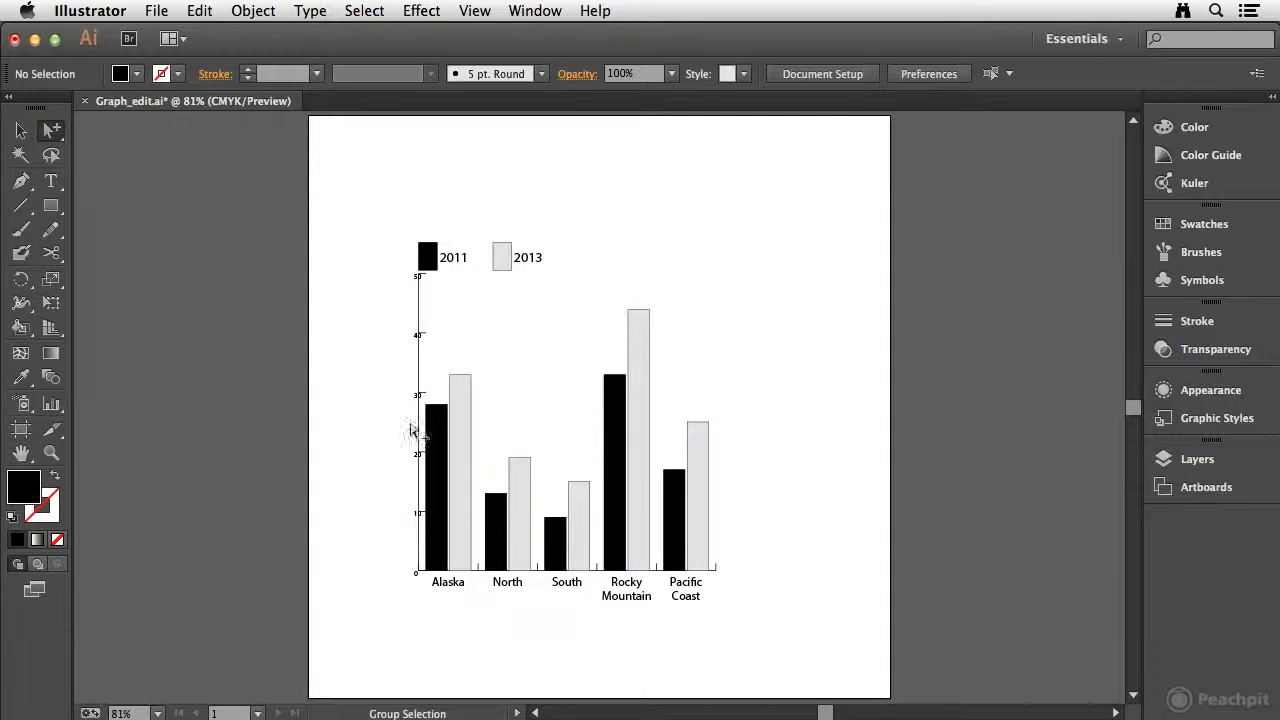
Set all the value-axis numbers to 10 pt and move them slightly left, clear of the axis line
click(416, 397)
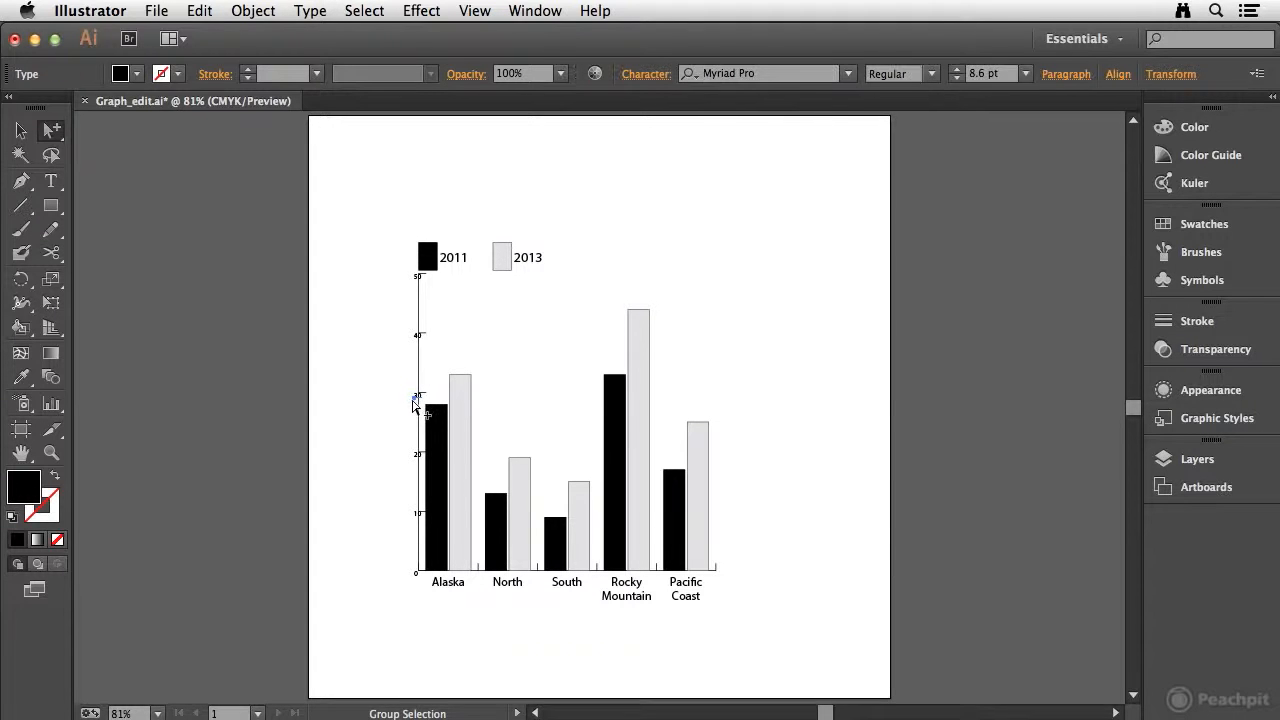
click(416, 399)
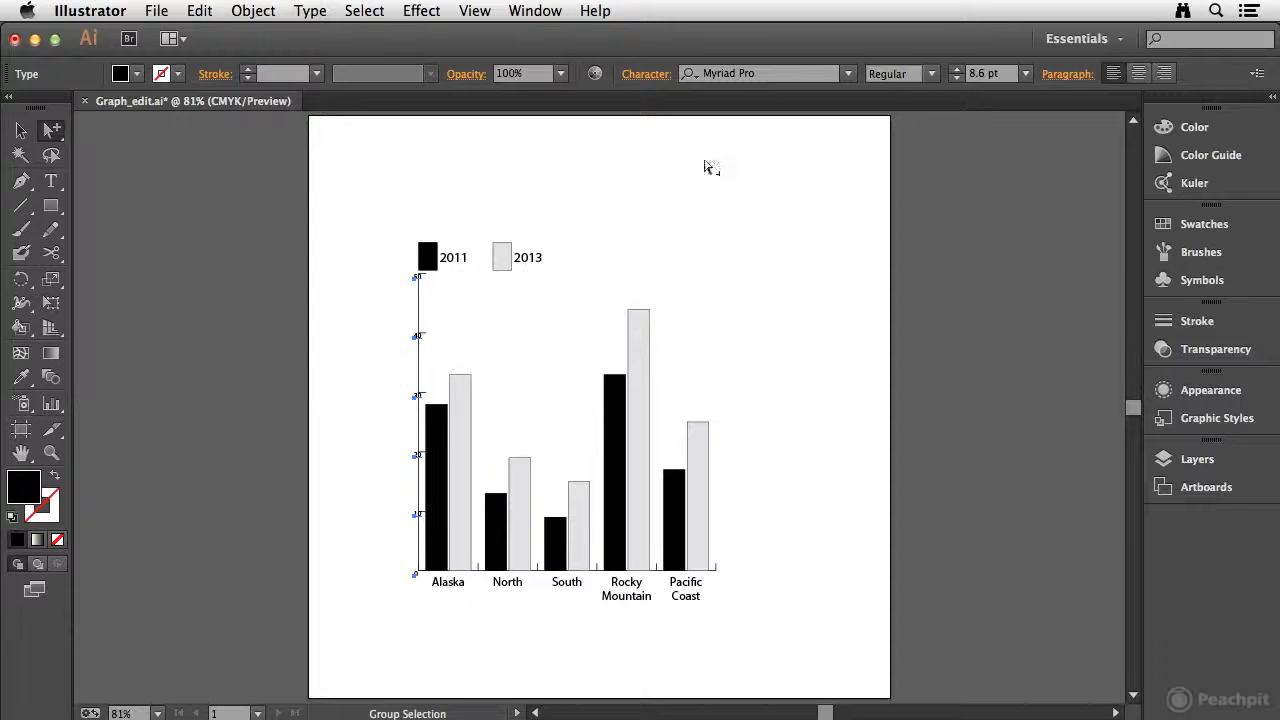
click(677, 80)
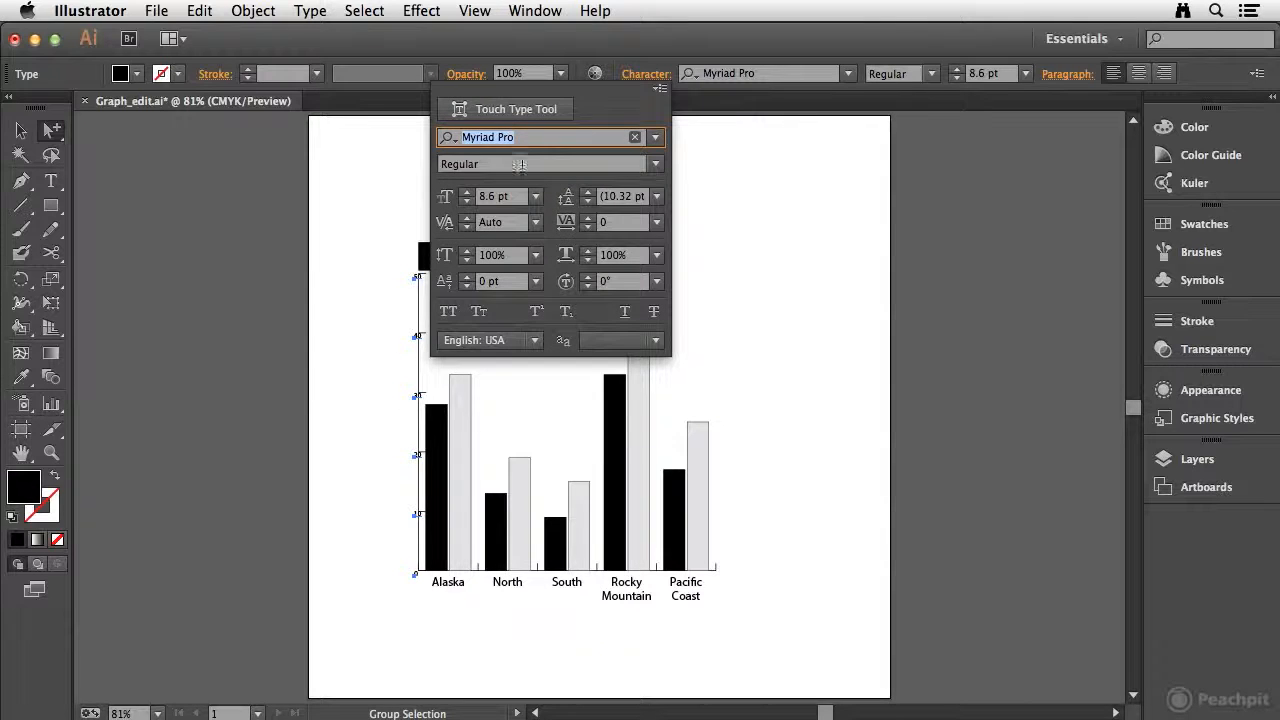
click(467, 193)
click(467, 193)
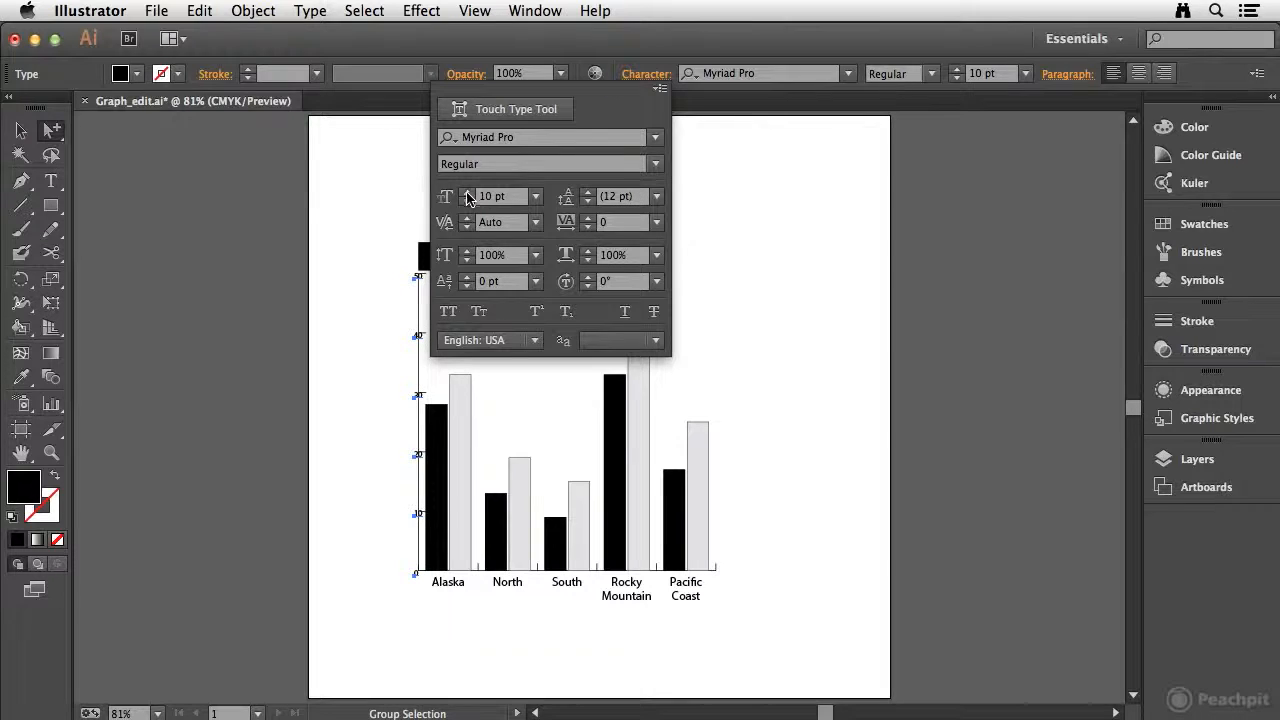
click(418, 398)
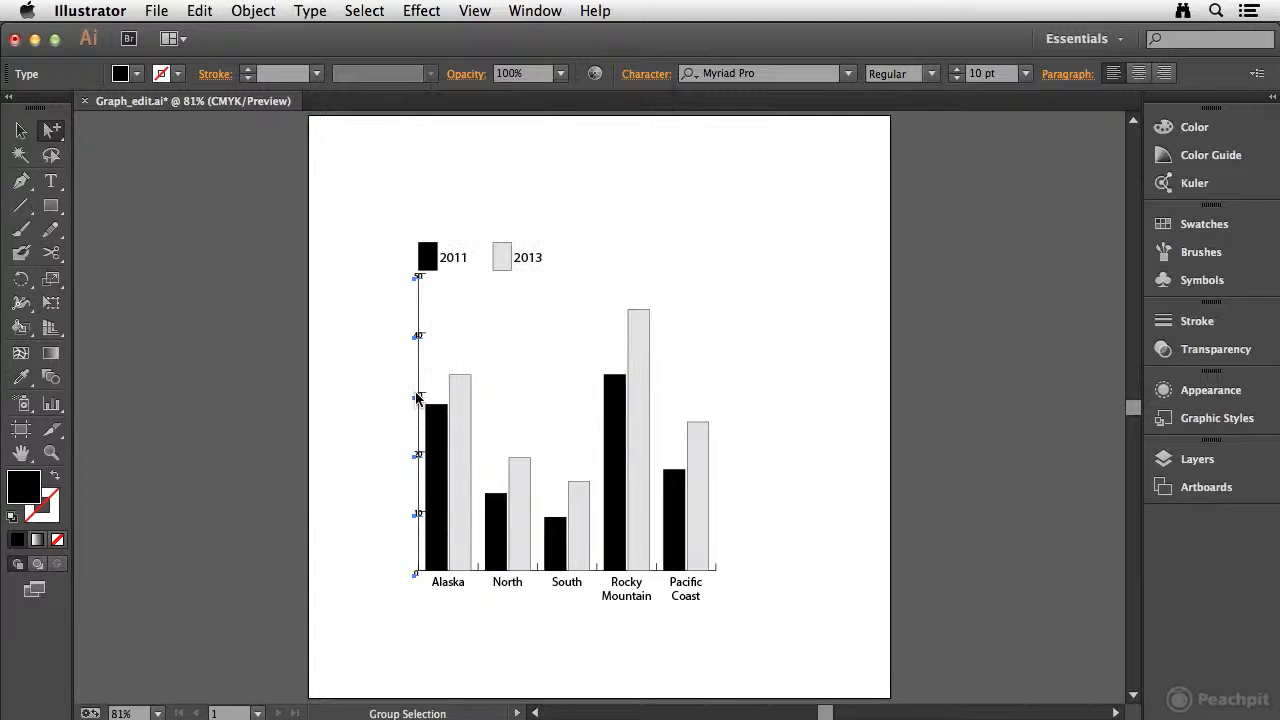
drag(418, 400, 404, 401)
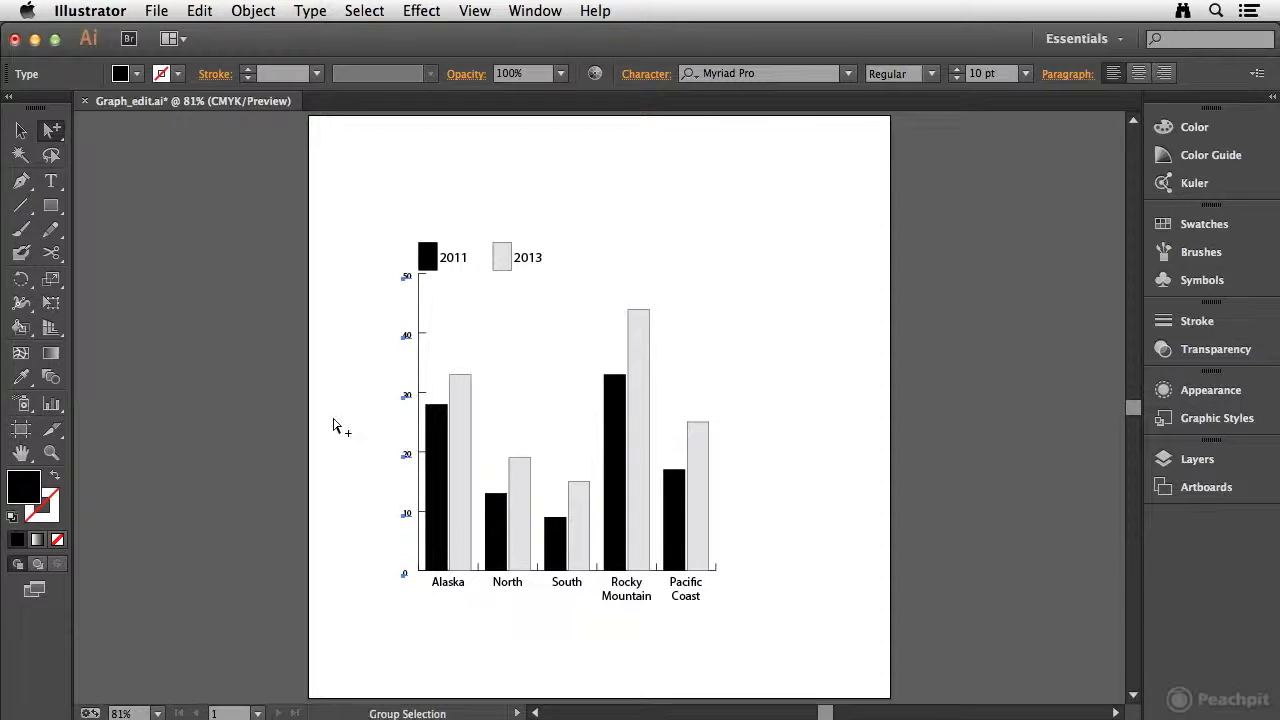
click(115, 500)
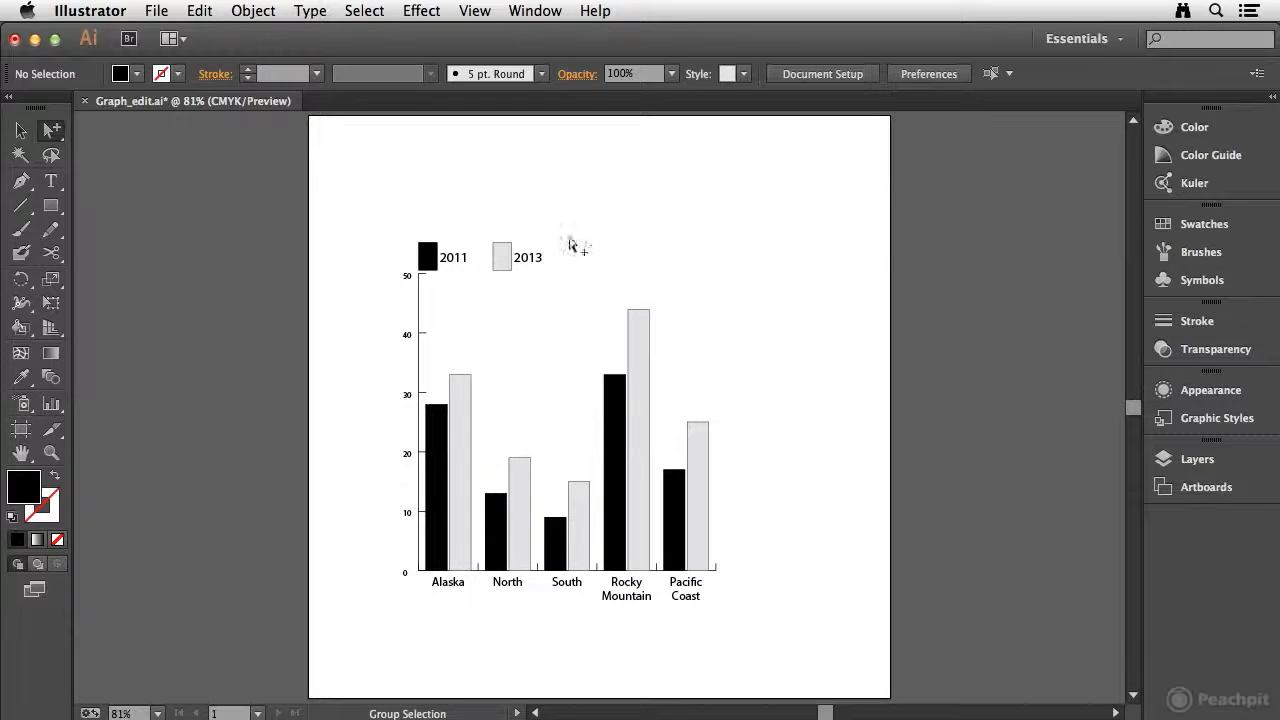
Select all the 2013 columns with their legend box and fill them with a light green of C 44, M 0, Y 58.67, K 0
click(459, 429)
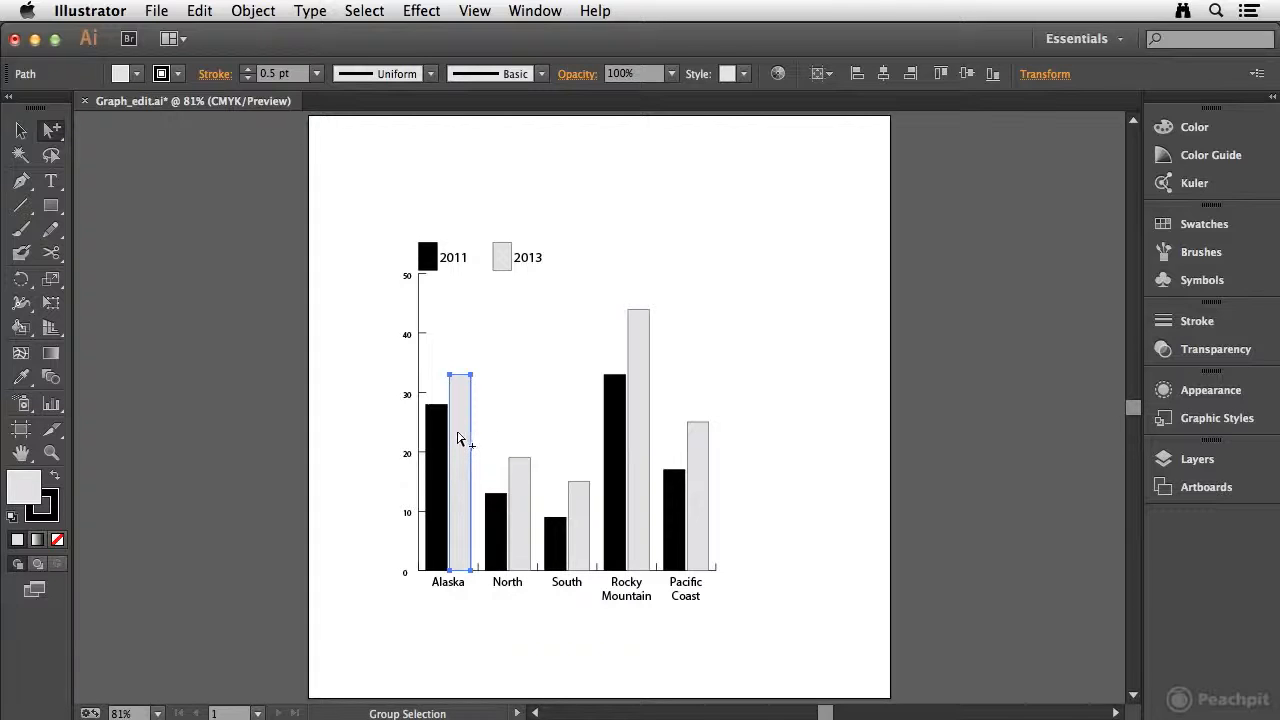
click(455, 432)
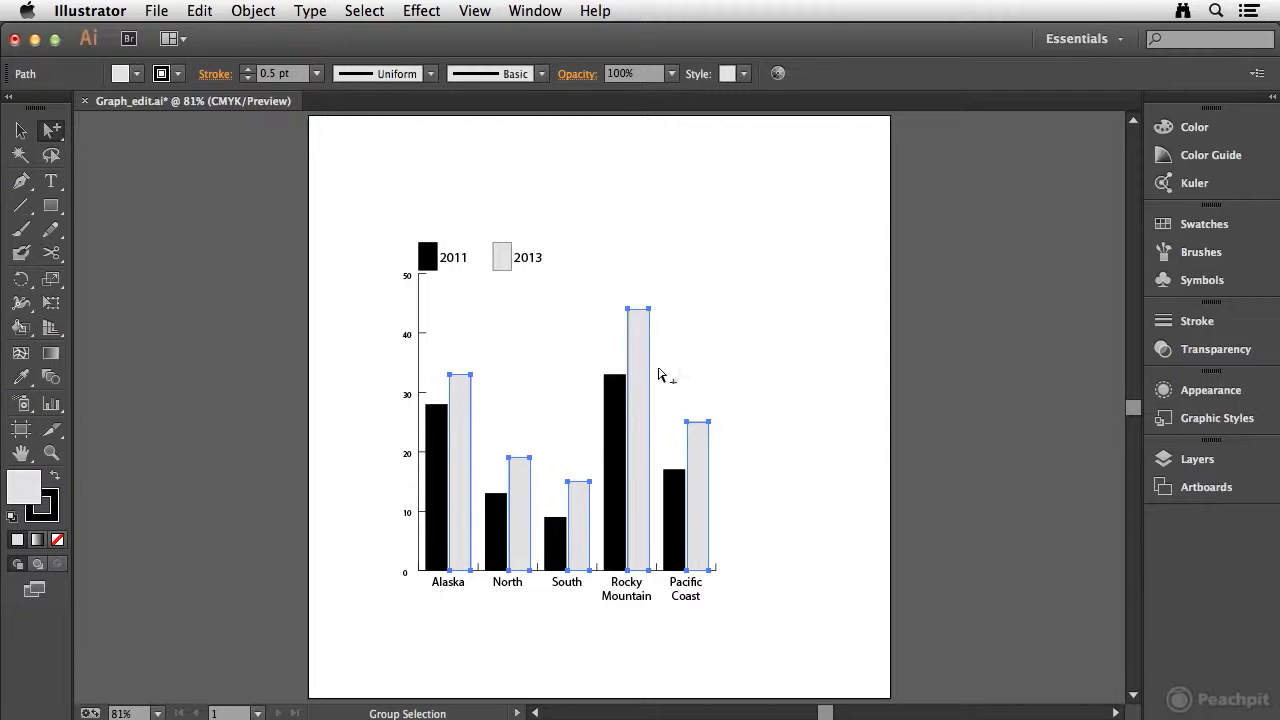
click(460, 422)
click(1208, 226)
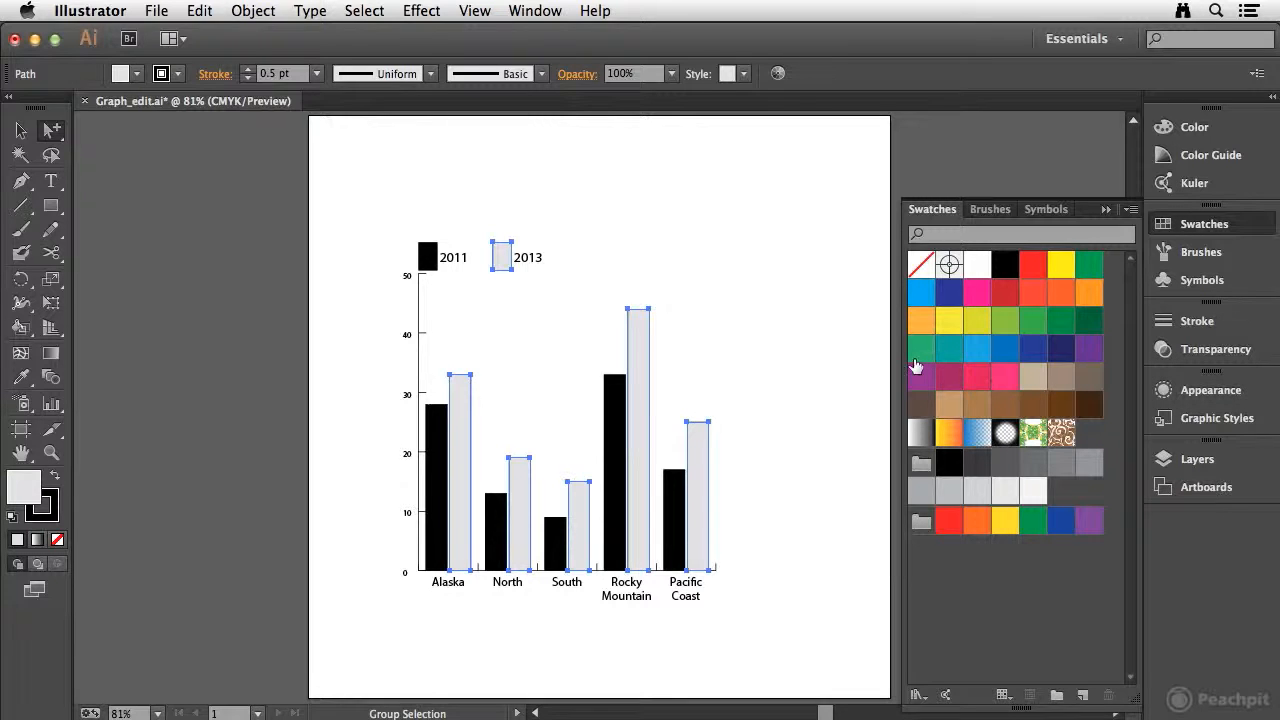
click(1033, 320)
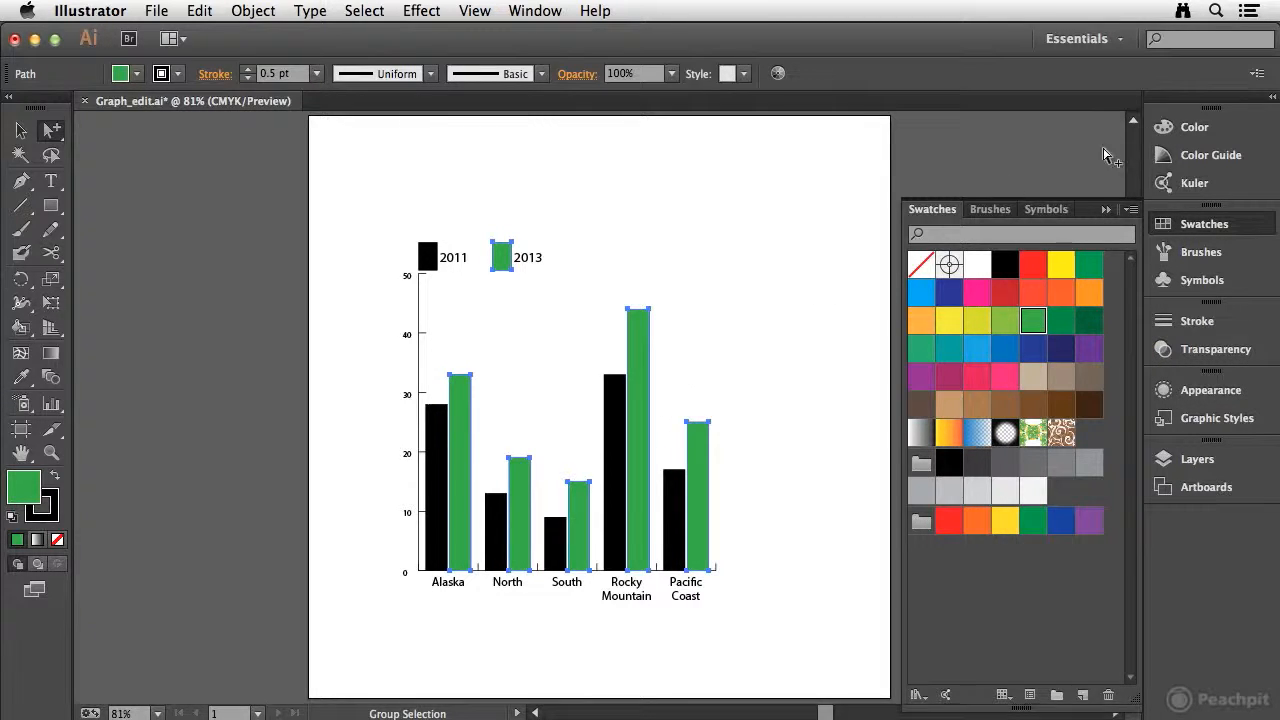
click(1212, 132)
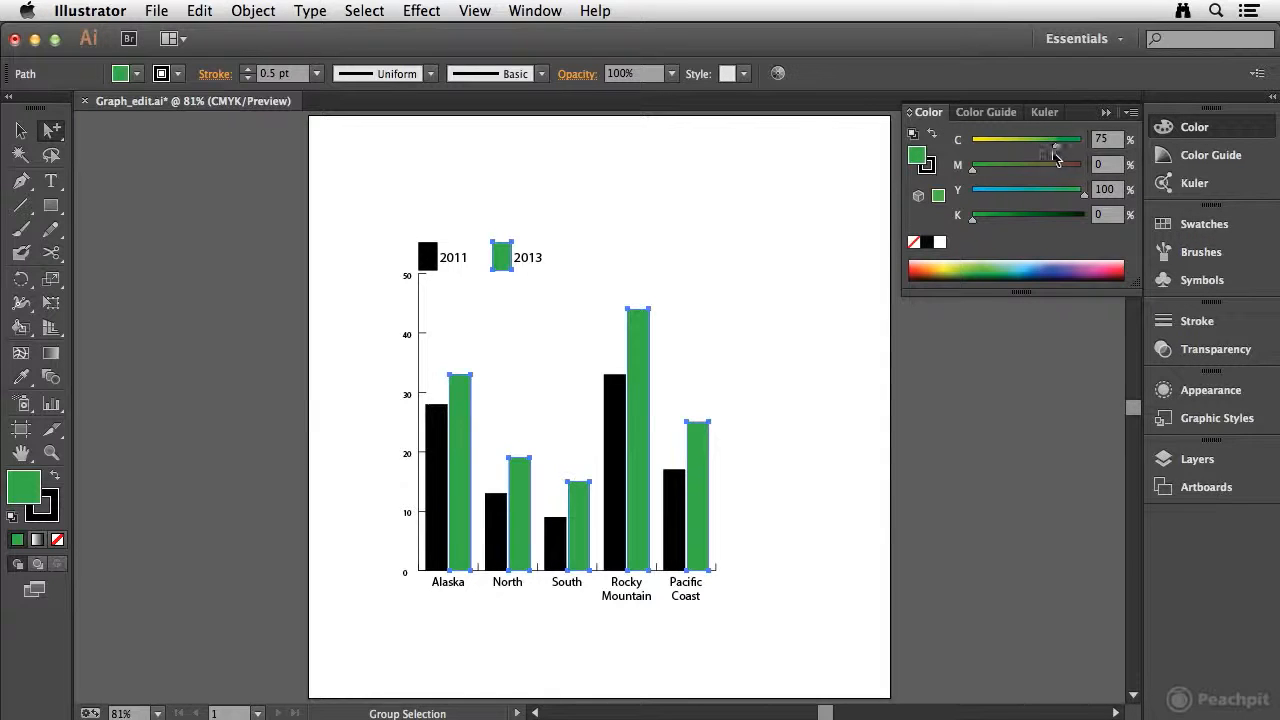
drag(1058, 150, 1021, 150)
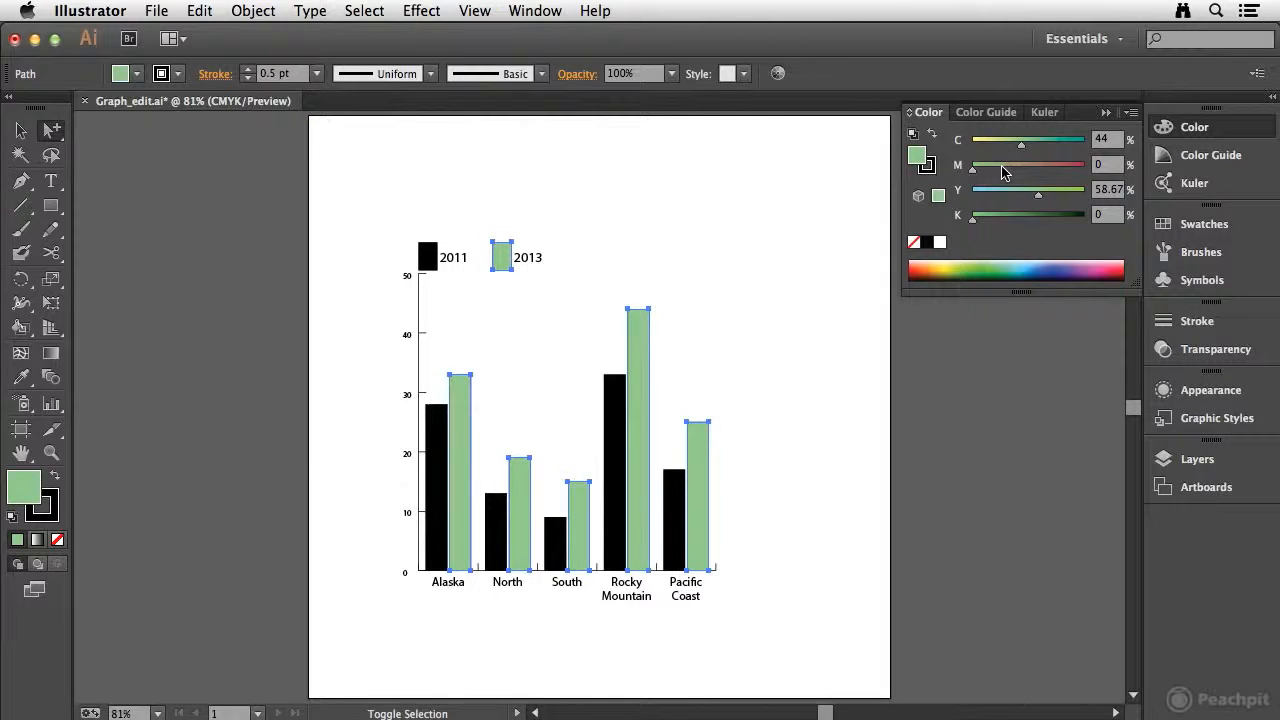
Fill all the 2011 columns and their legend box with a light orange of C 0, M 30, Y 60, K 0, leaving nothing selected
click(436, 428)
click(437, 427)
click(439, 424)
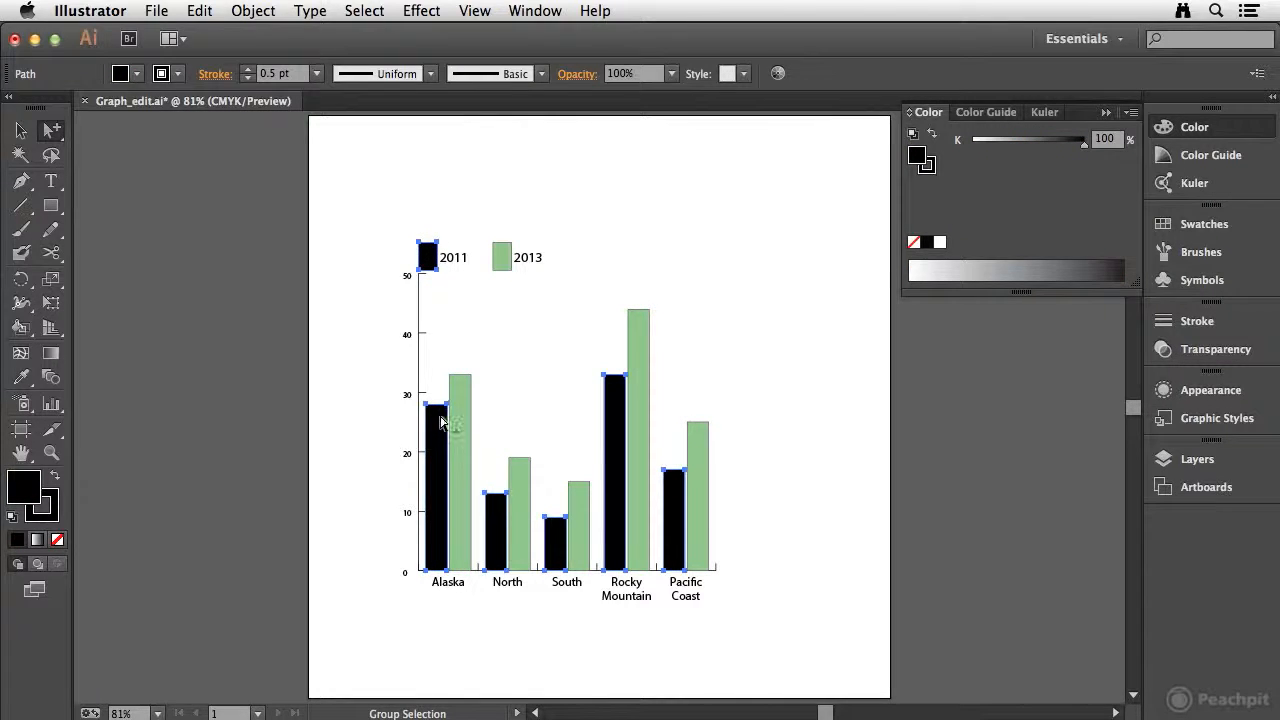
click(1203, 224)
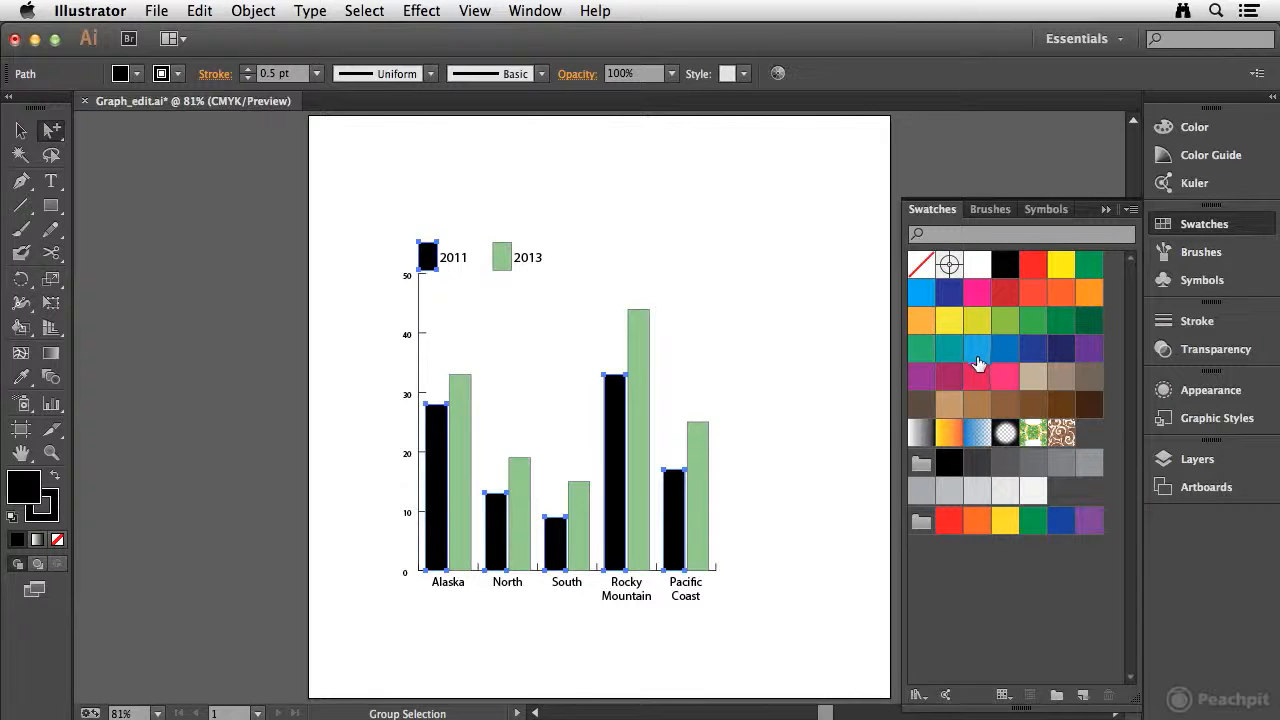
click(1091, 293)
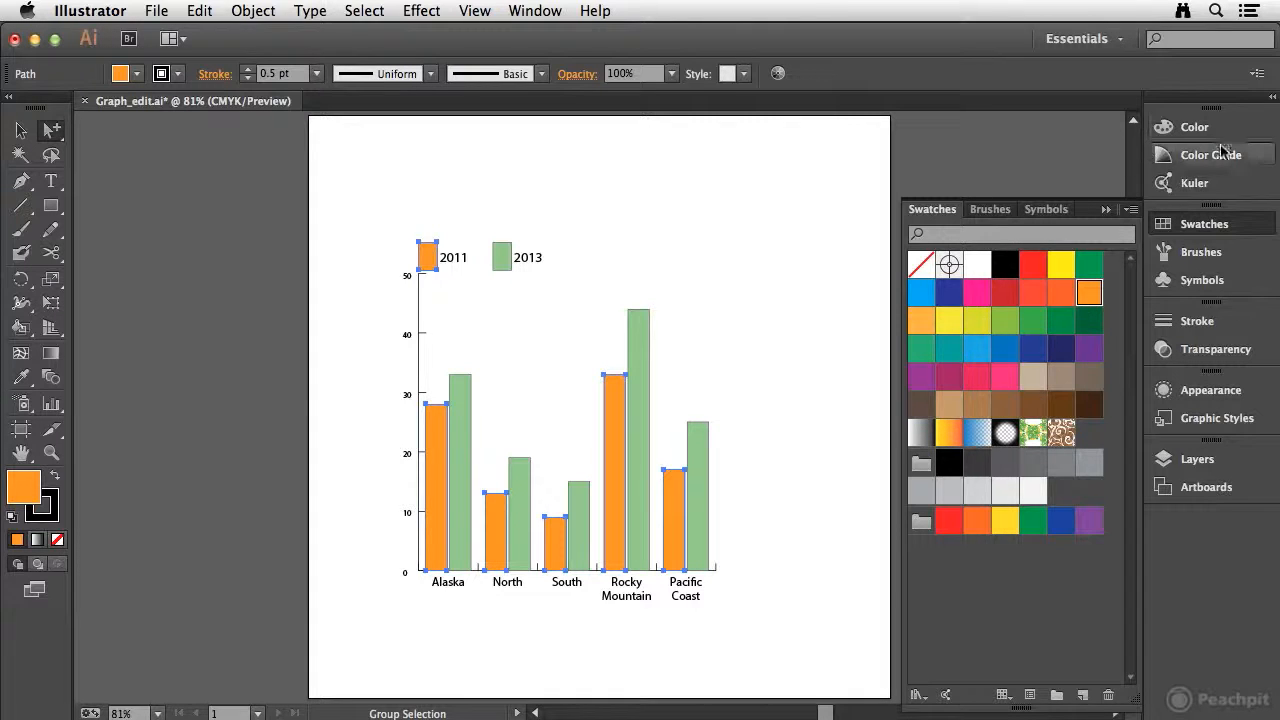
click(1163, 127)
drag(1083, 196, 1040, 200)
click(829, 251)
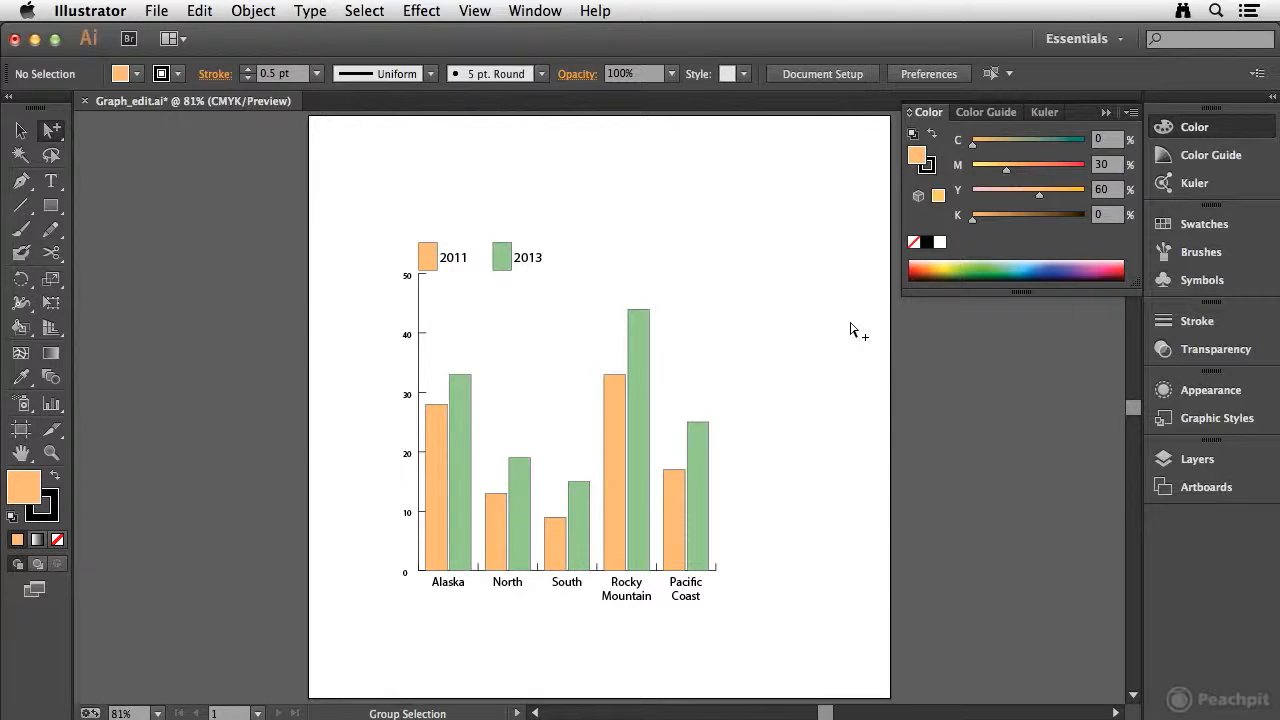
click(1222, 128)
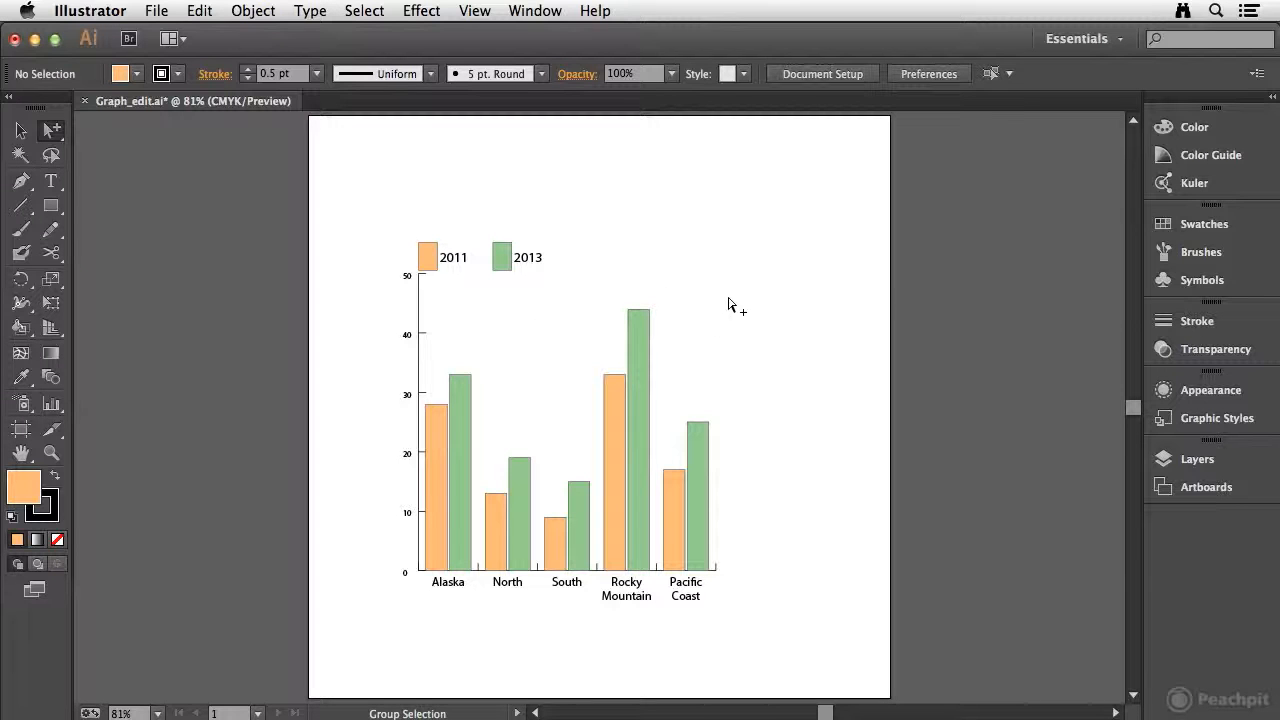
Open Recolor Artwork for the whole graph and apply the Brights color group after trying Grays
click(20, 132)
click(468, 415)
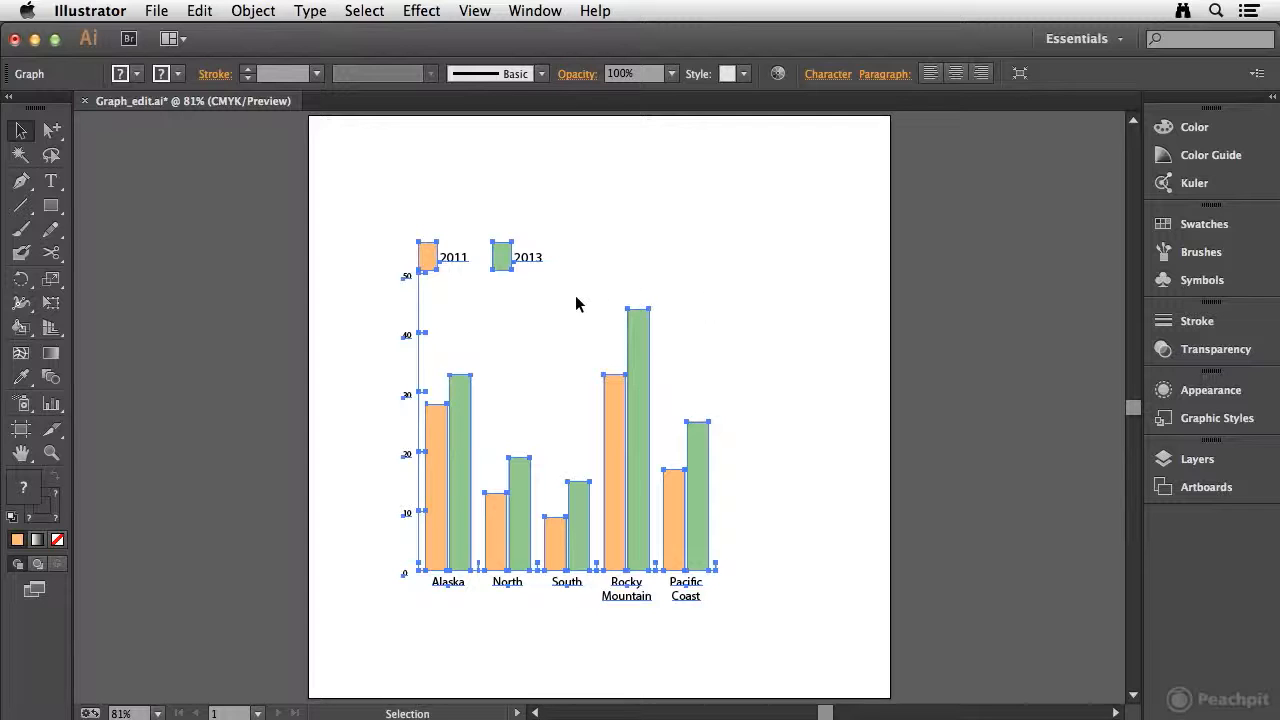
click(1223, 158)
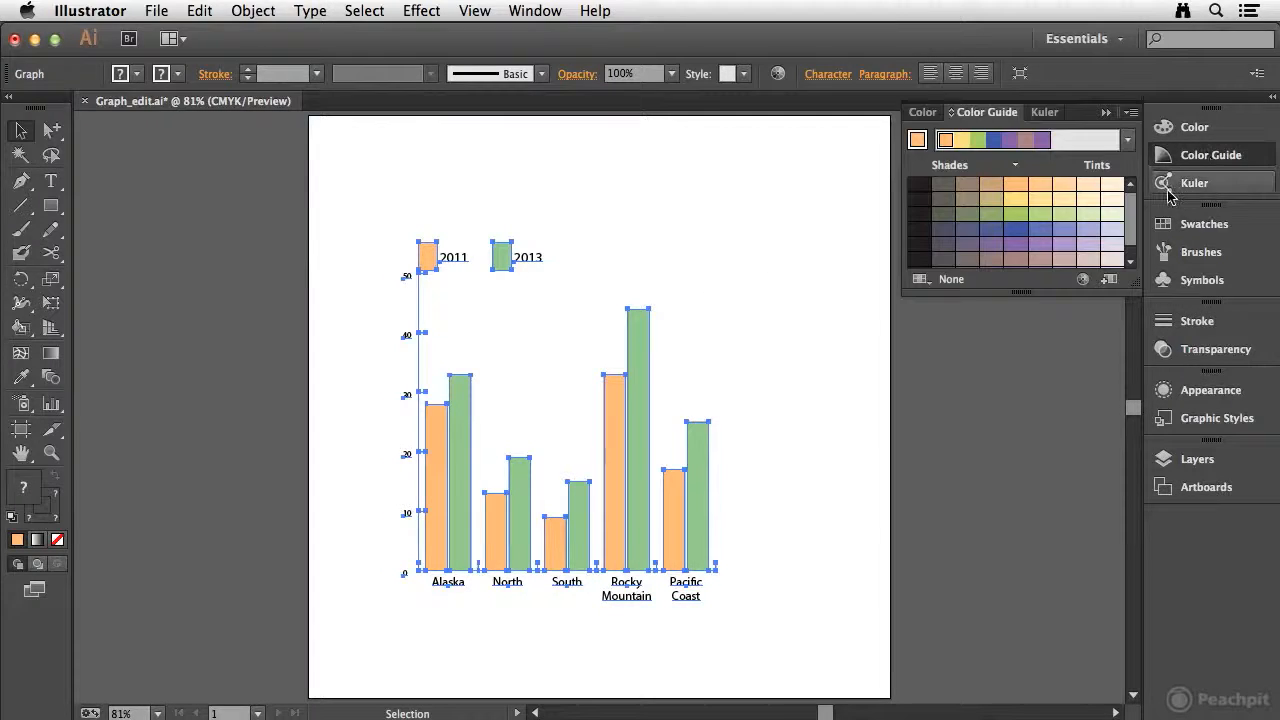
click(1084, 283)
drag(965, 119, 926, 141)
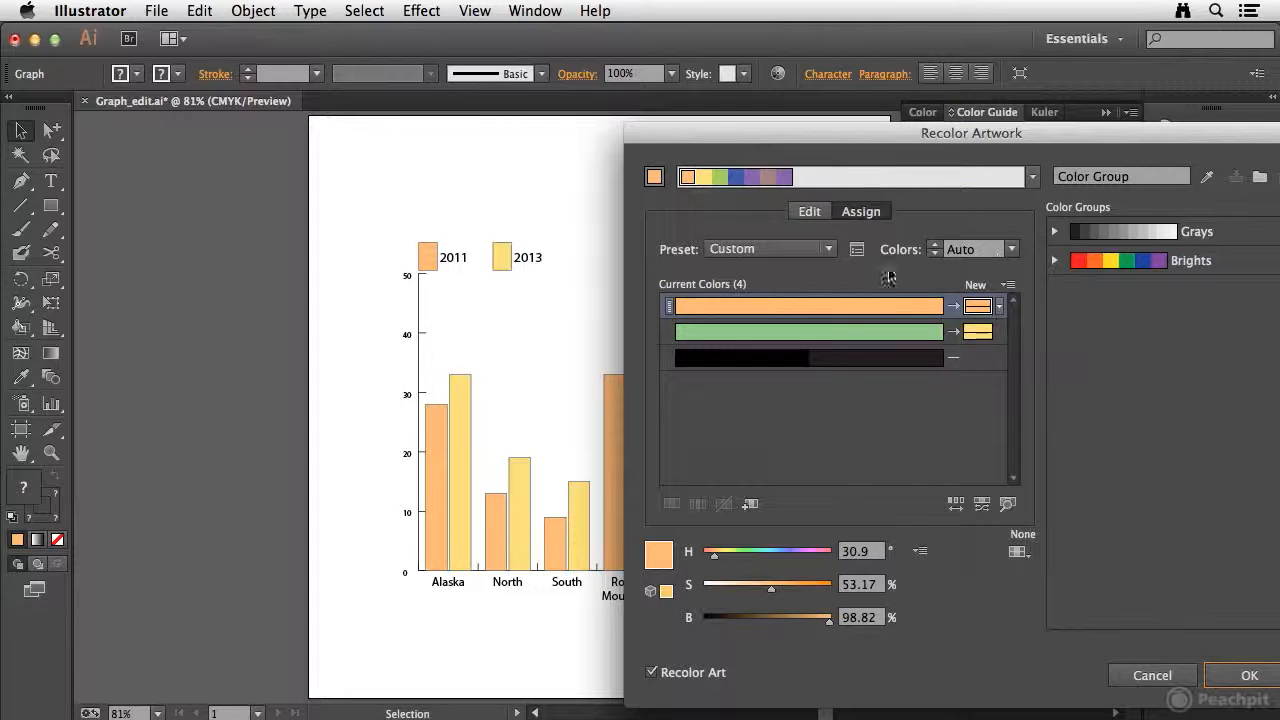
click(1236, 267)
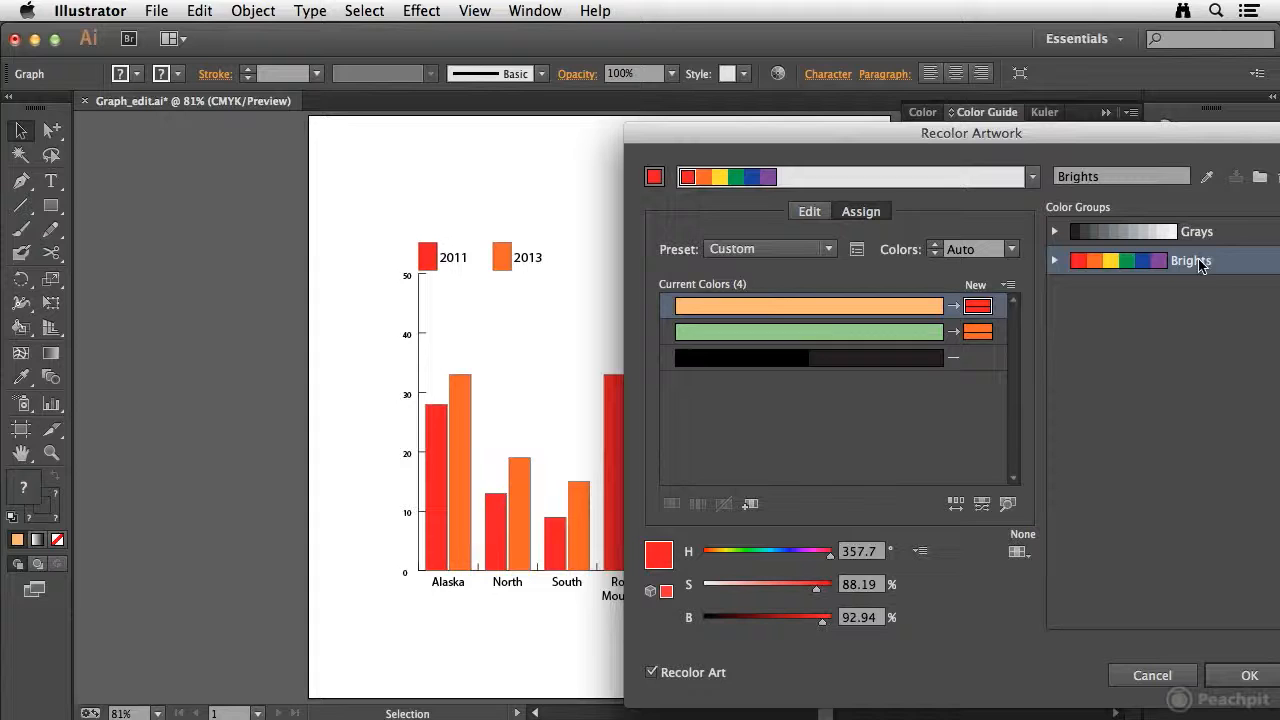
click(1130, 238)
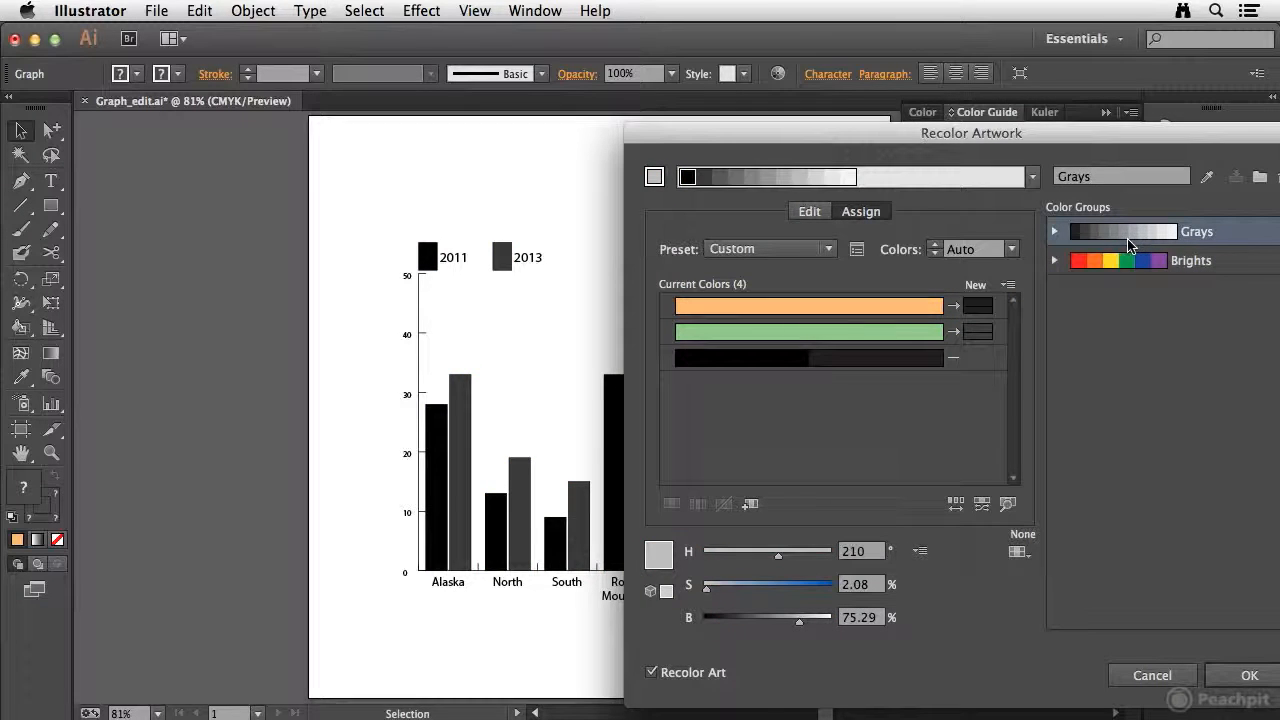
click(1136, 262)
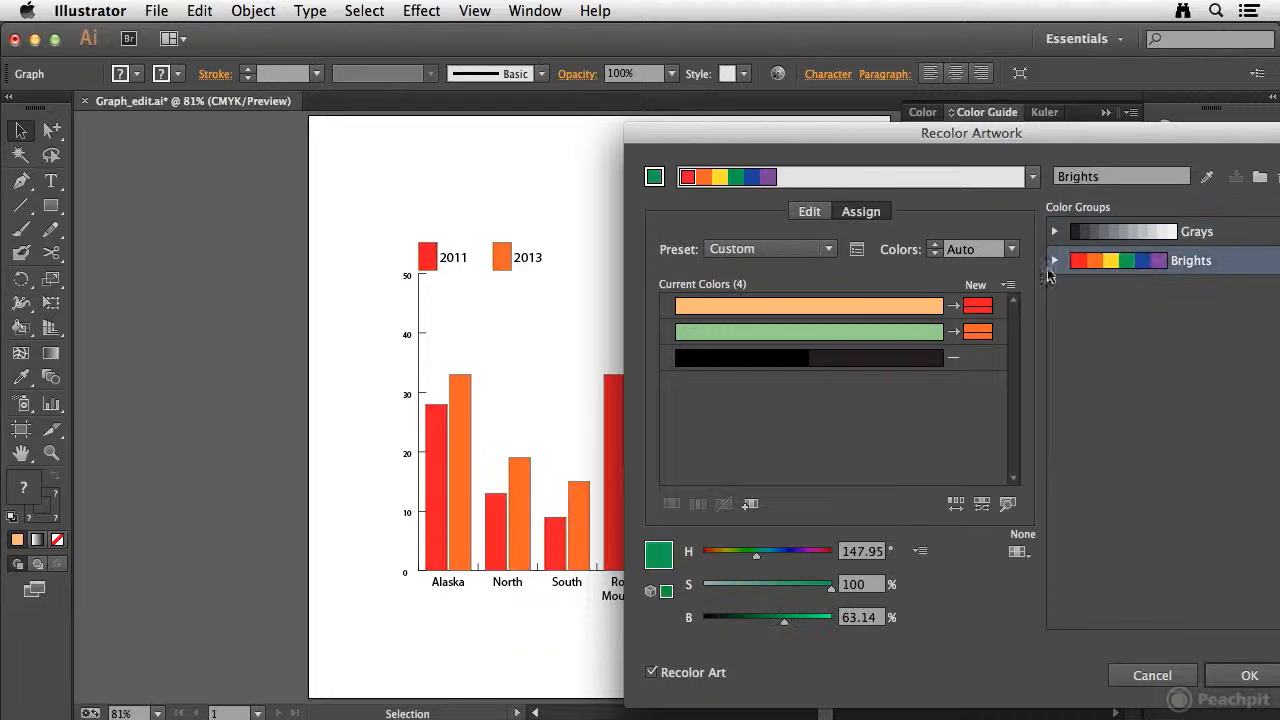
Rotate the linked colors on the color wheel to turn the 2013 columns yellow, and unlink them to make the 2011 columns light blue
click(809, 211)
mouse_move(824, 264)
mouse_down()
mouse_move(751, 316)
mouse_move(740, 349)
mouse_up()
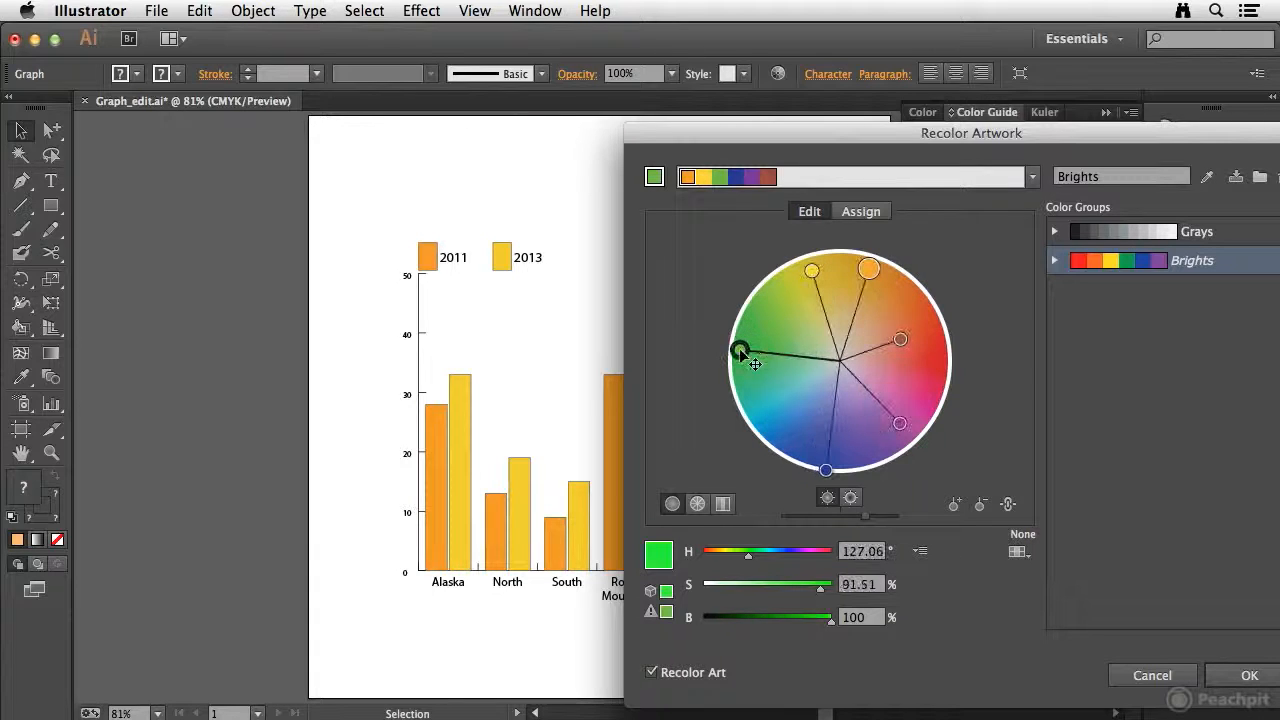
click(1008, 504)
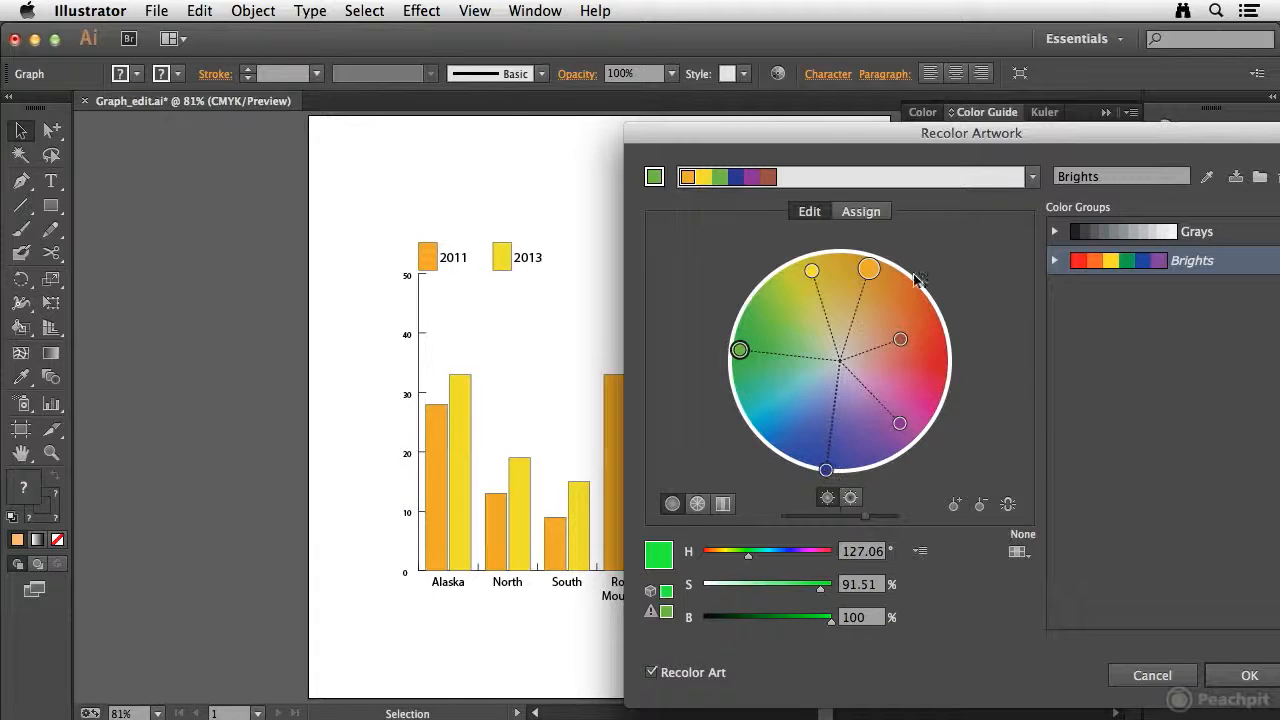
click(868, 268)
mouse_move(857, 272)
mouse_down()
mouse_move(808, 280)
mouse_move(776, 314)
mouse_up()
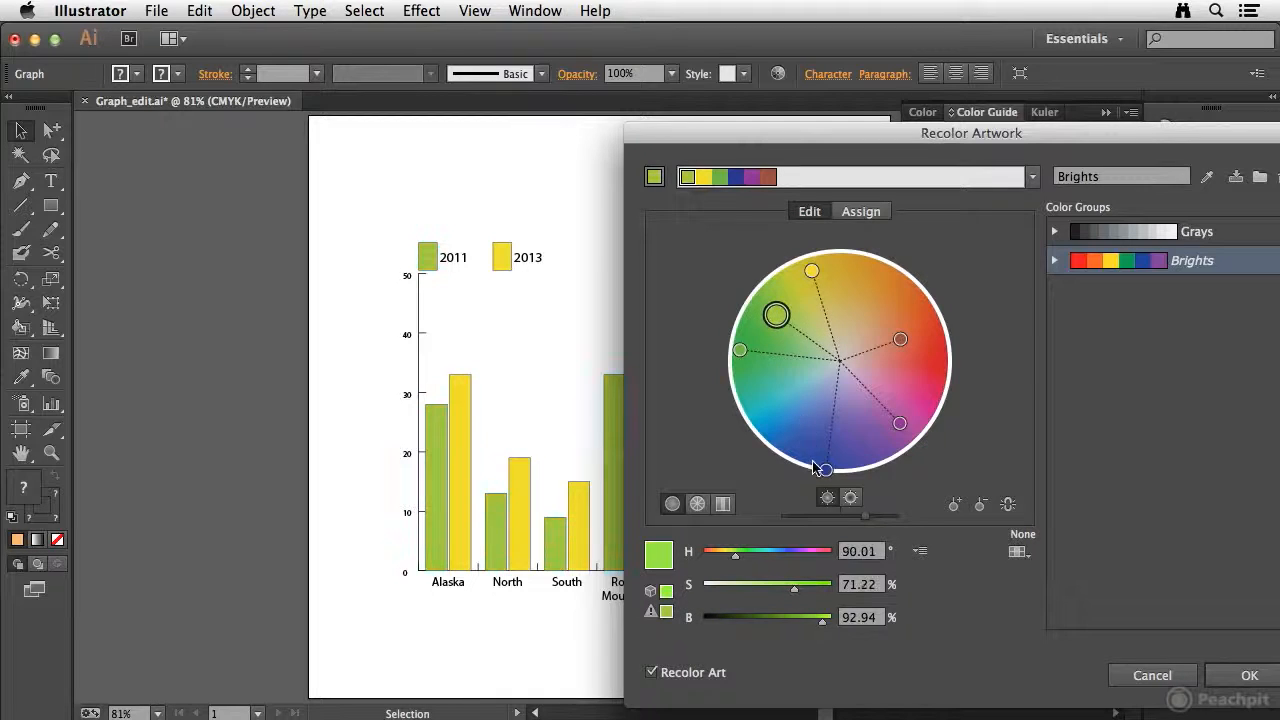
drag(823, 468, 917, 381)
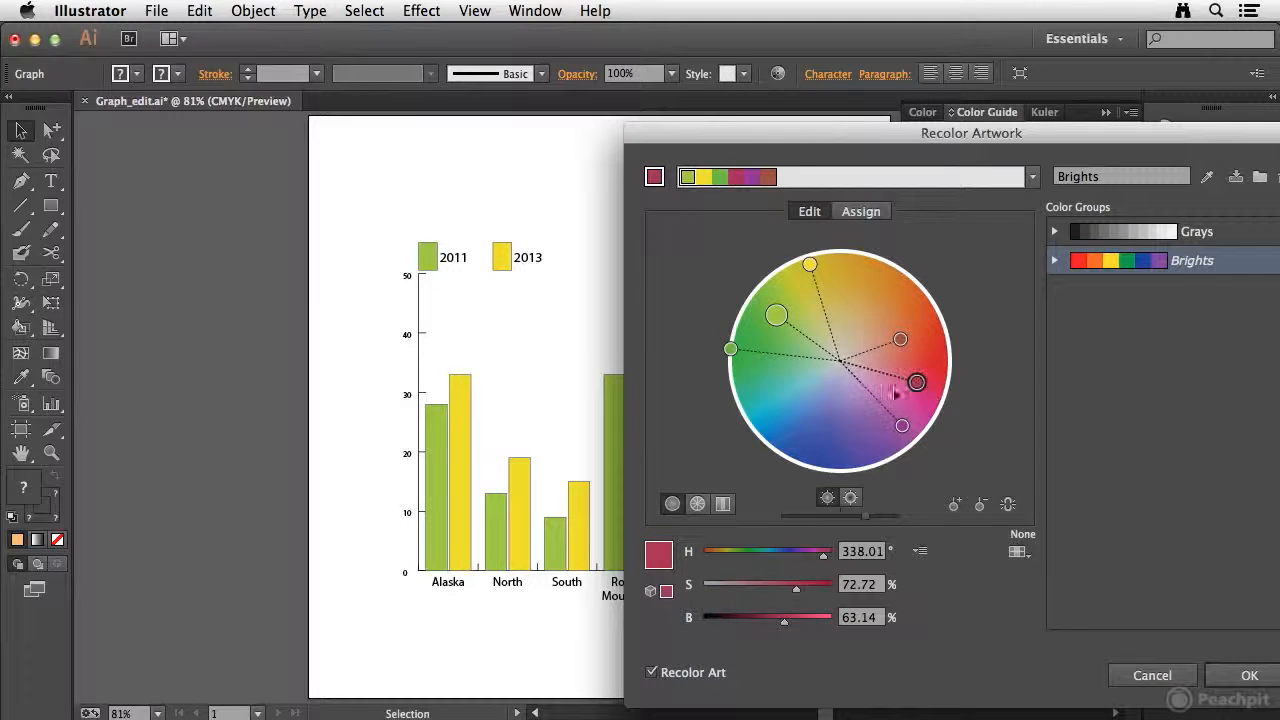
drag(731, 351, 796, 411)
drag(776, 315, 760, 408)
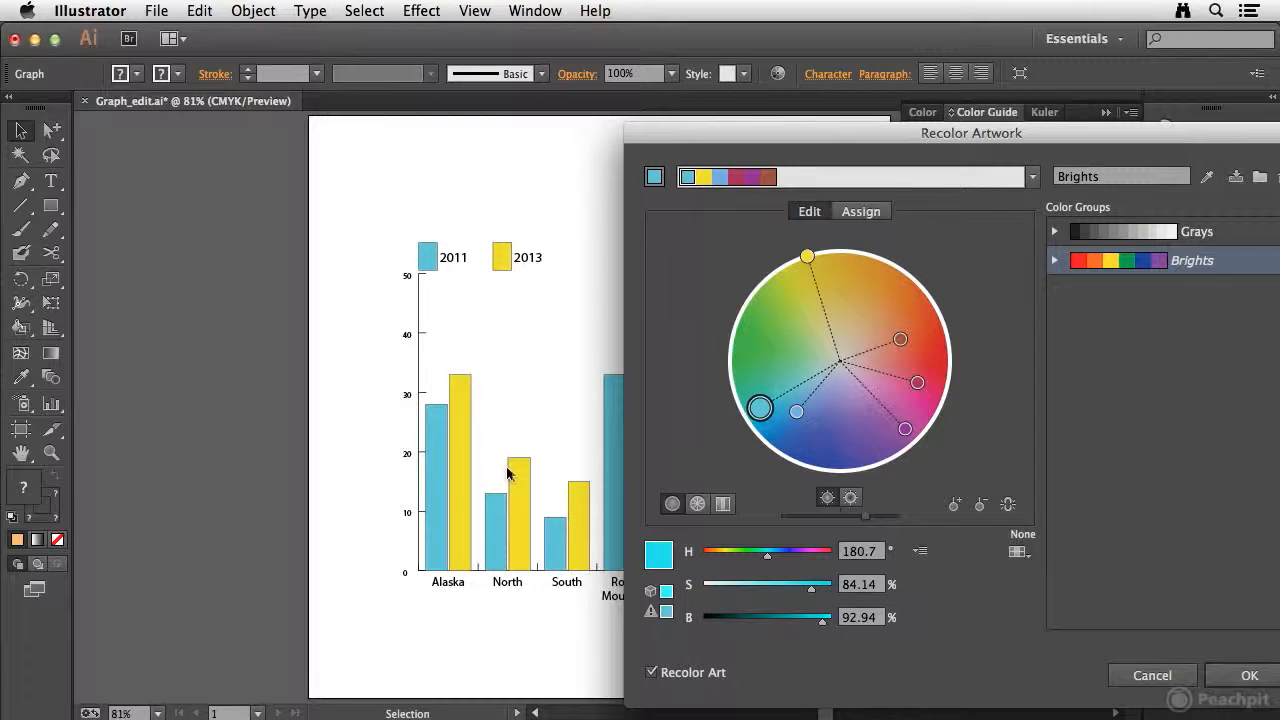
Accept the recoloring without saving the changes to the Brights swatch group, and deselect the graph
click(1240, 680)
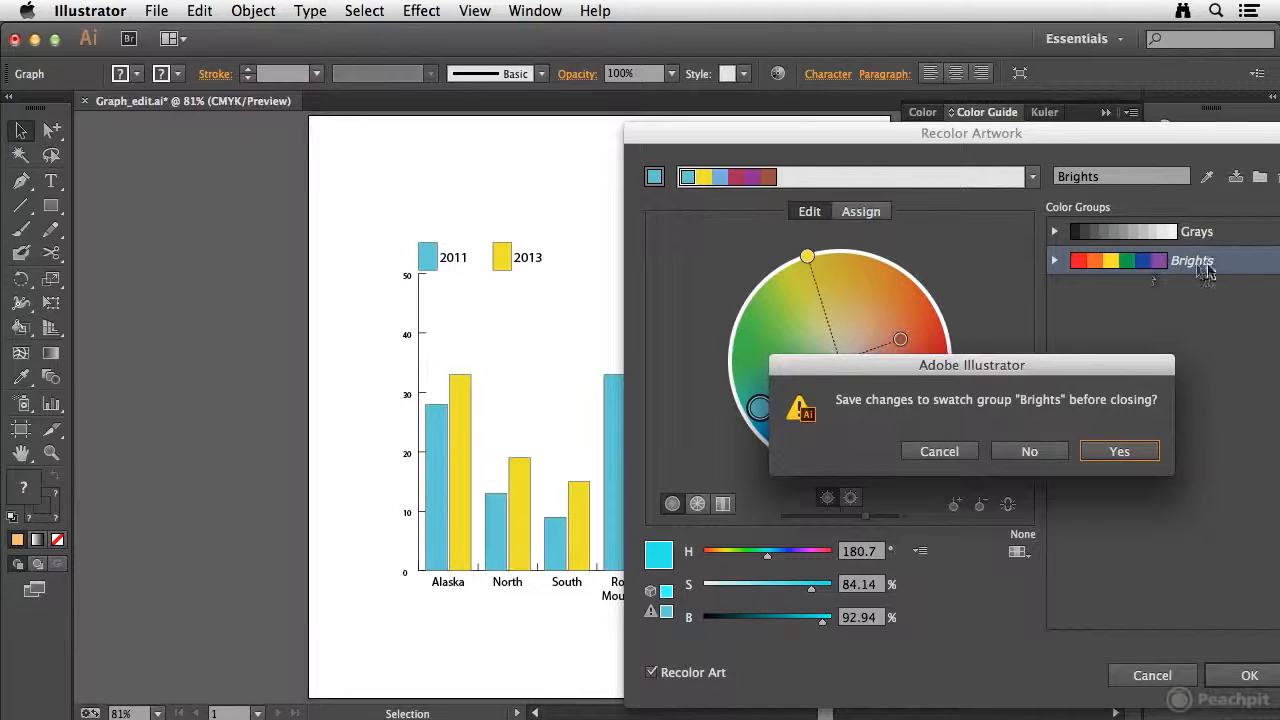
click(1025, 451)
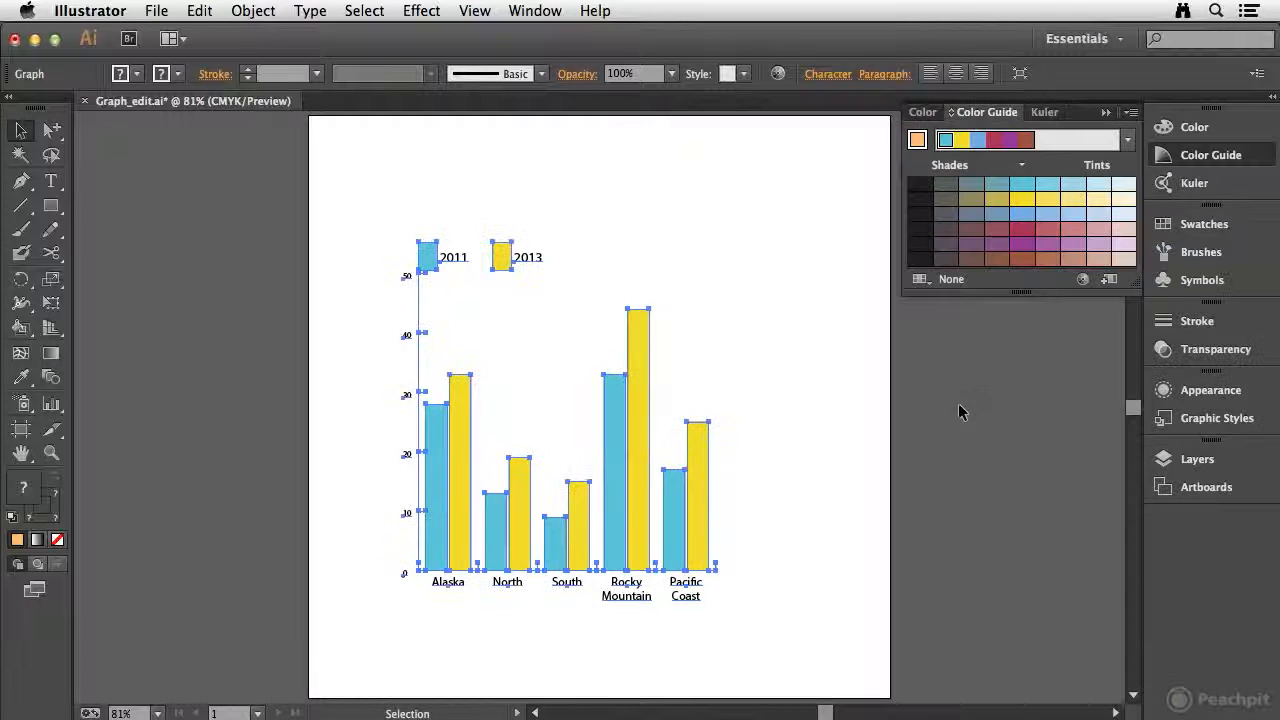
click(330, 352)
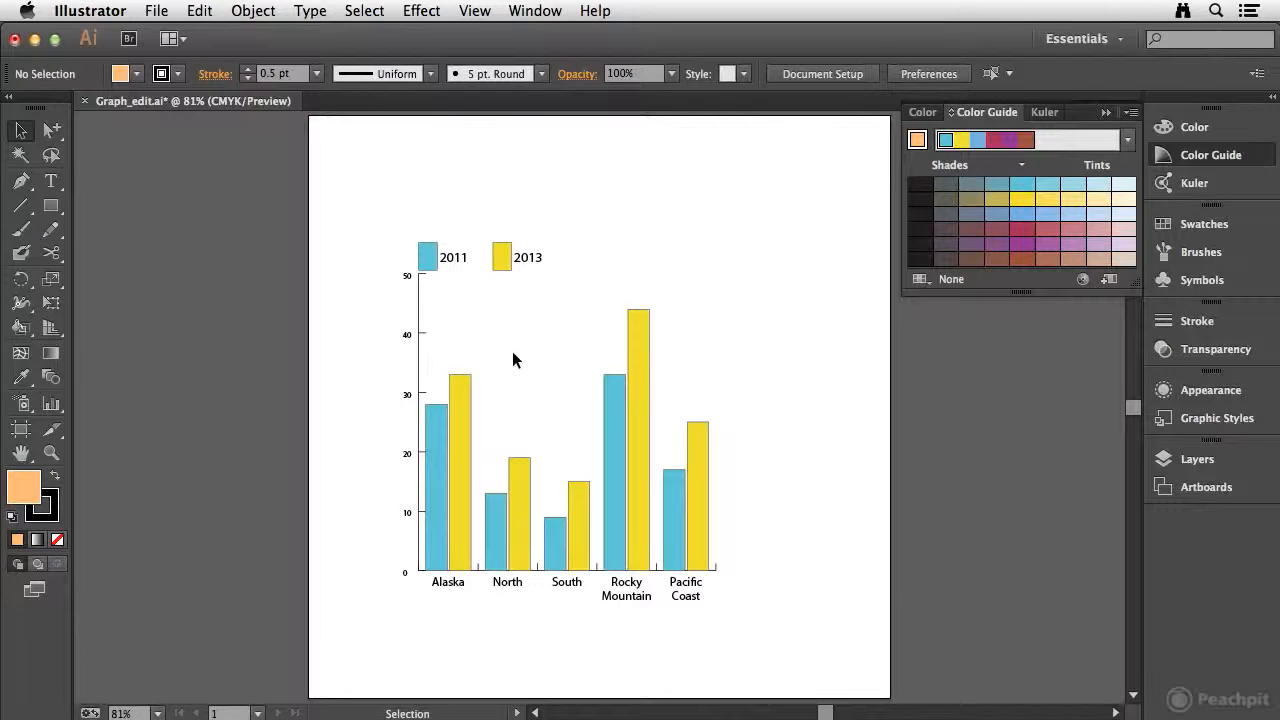
Change the column graph to the Bar graph type, deselect it and collapse the Color Guide
click(460, 443)
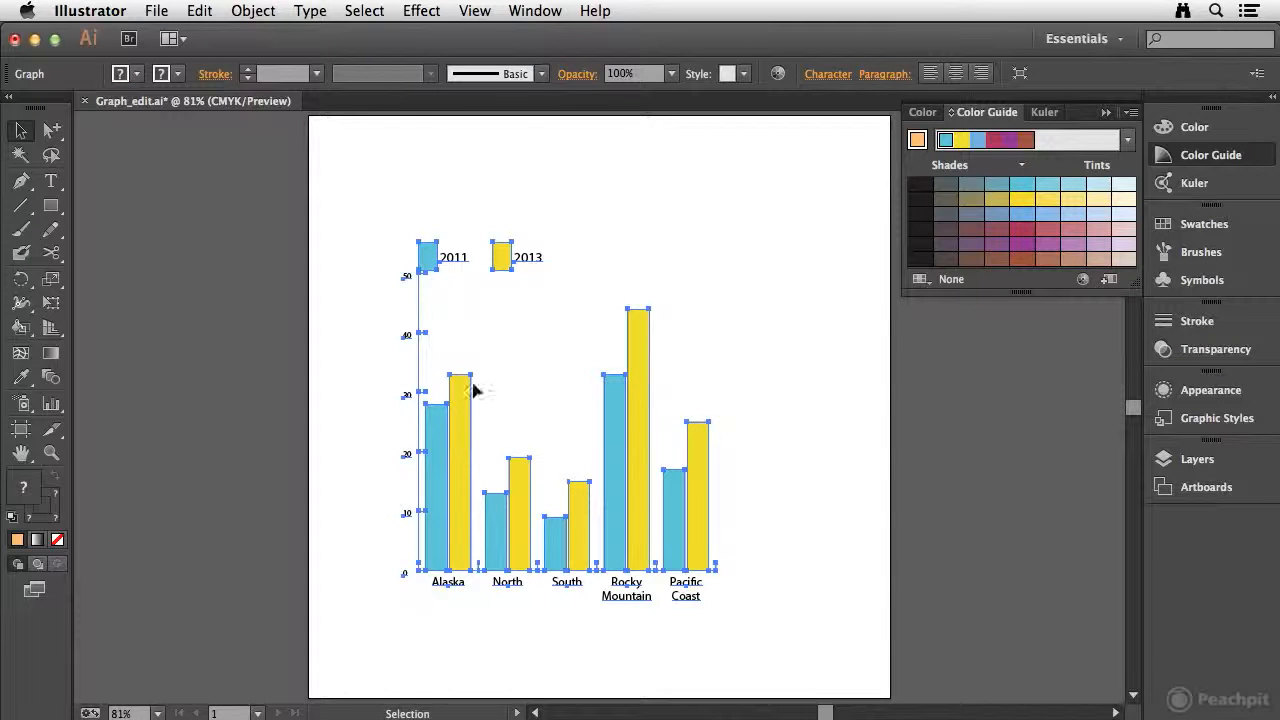
click(258, 12)
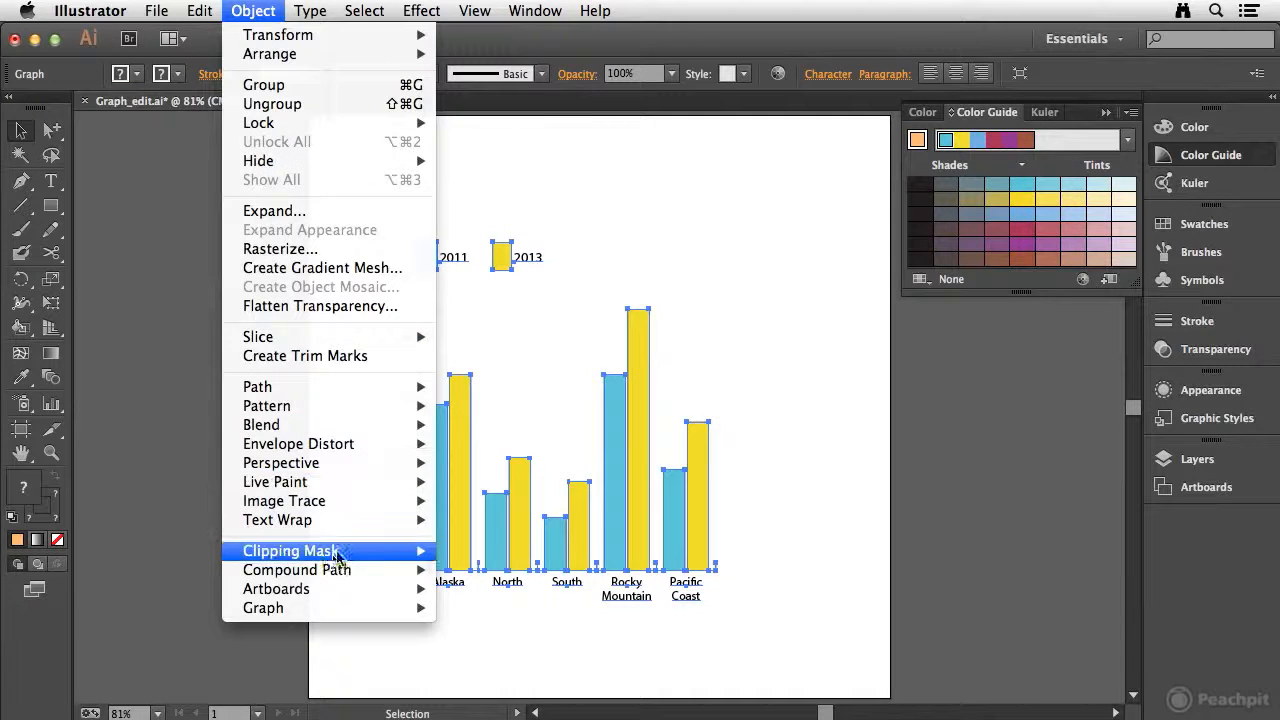
mouse_move(358, 609)
click(474, 608)
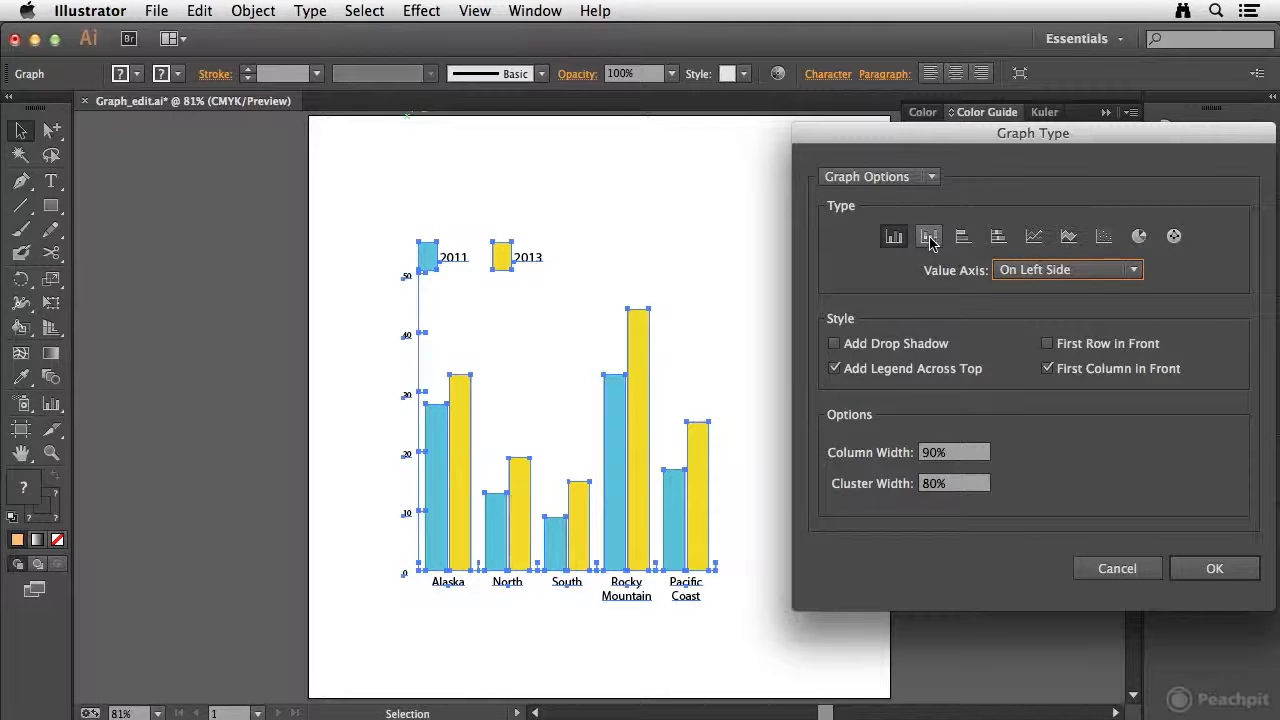
click(962, 236)
click(1185, 568)
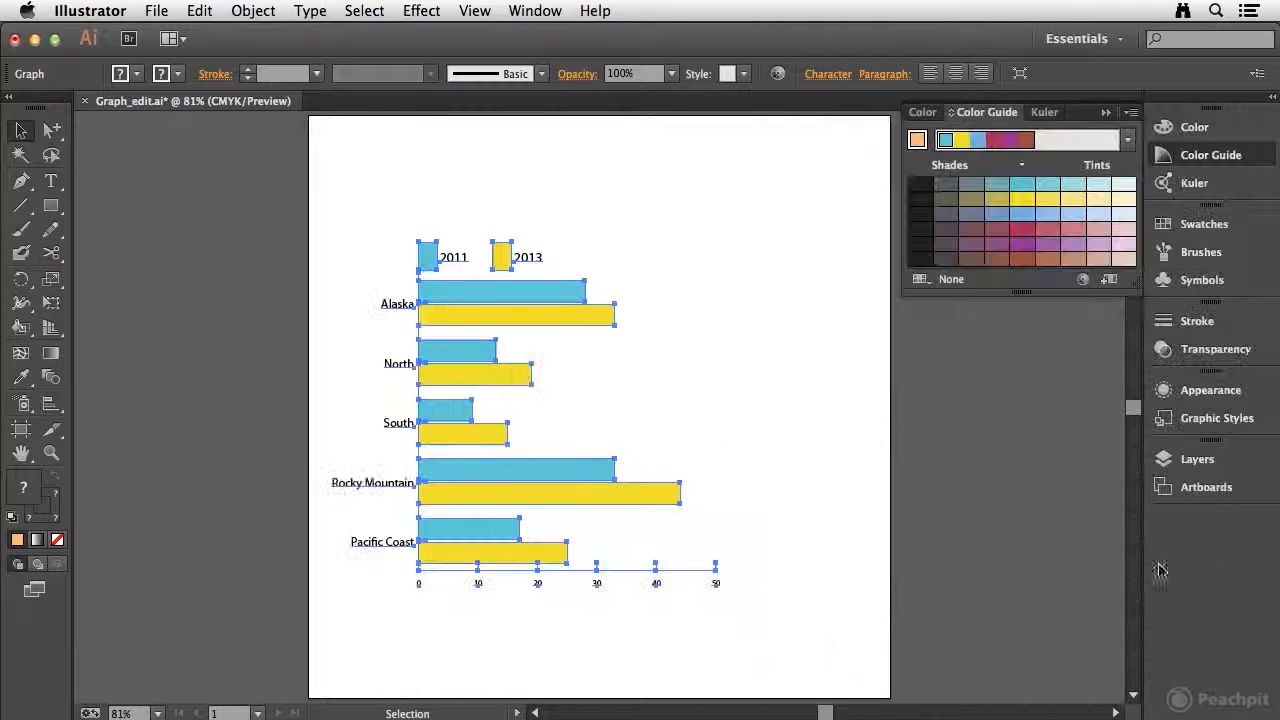
click(512, 628)
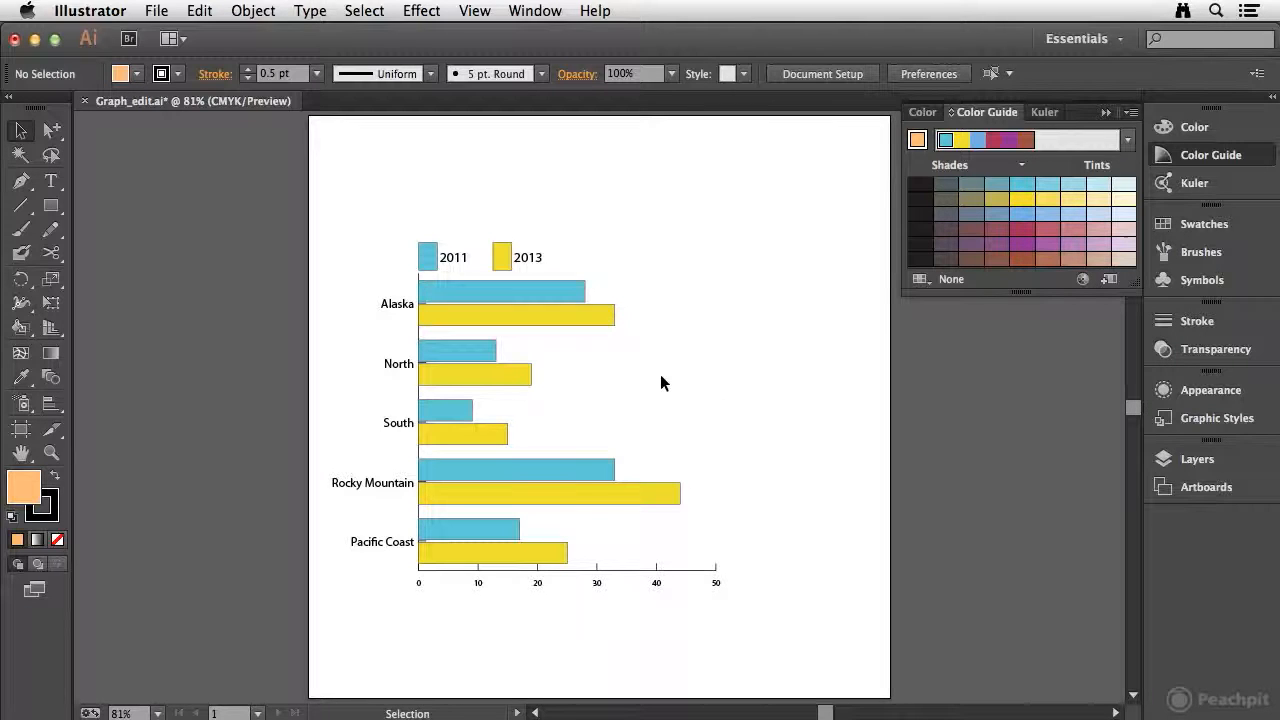
click(1218, 161)
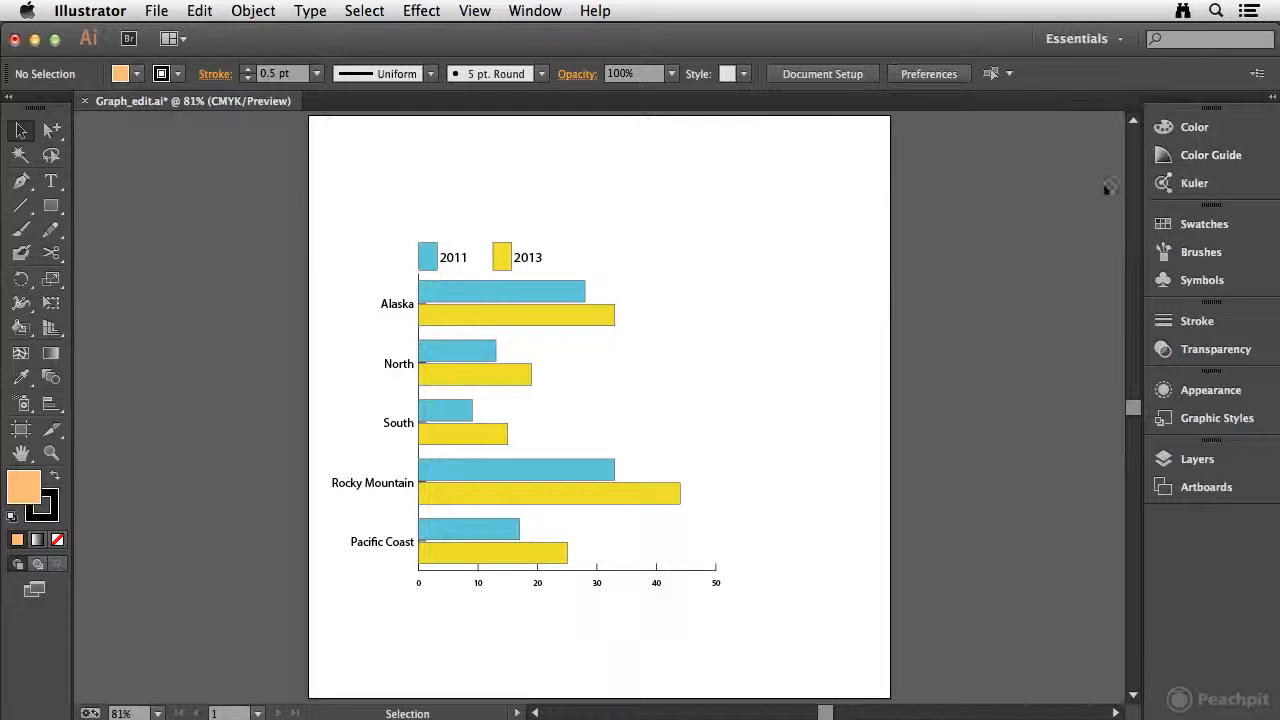